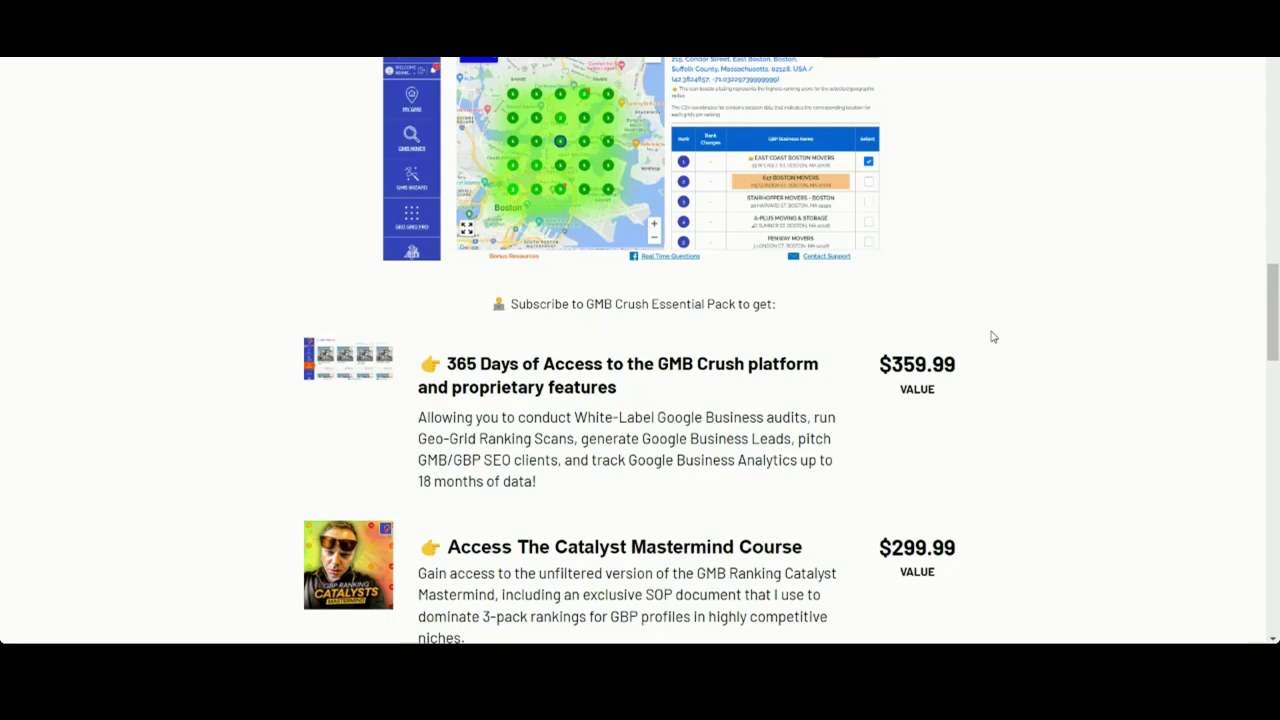
- Scroll down the GMB Crushers group post 'Crush Keywords: Plan in Clicks' to its #moneykeywords request
scroll(1023, 385, down, 4)
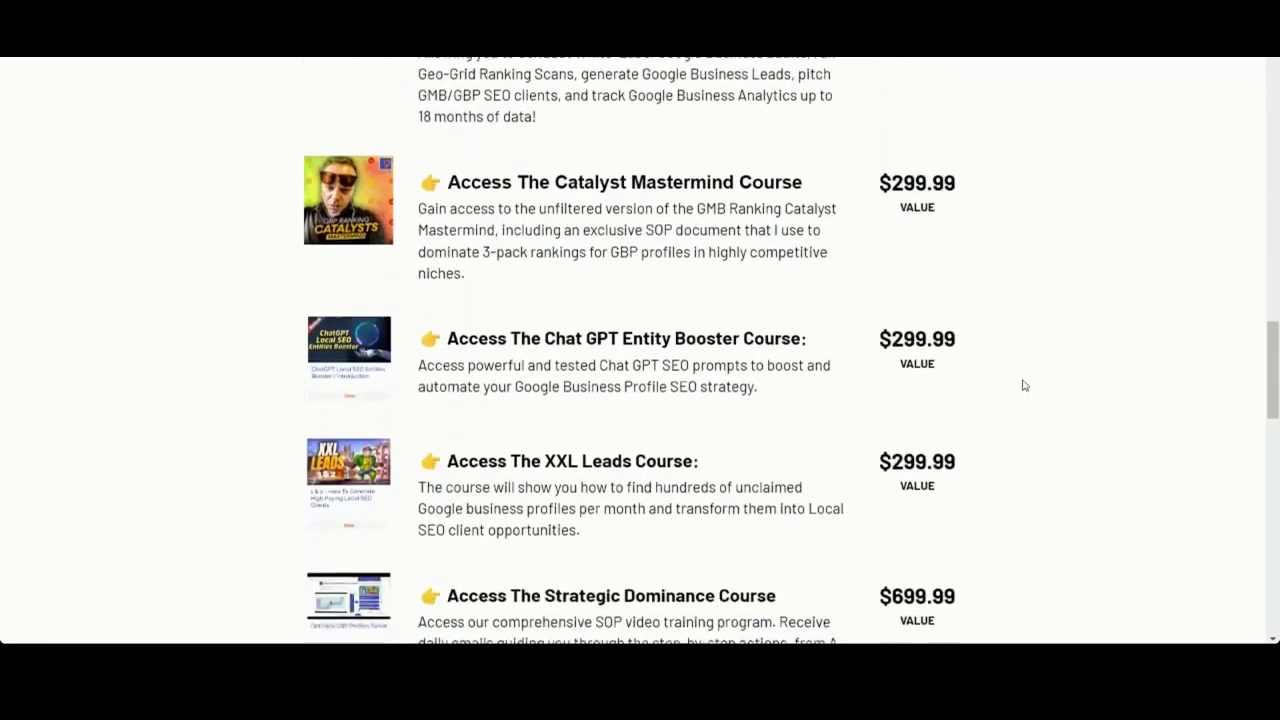
scroll(1072, 397, down, 1)
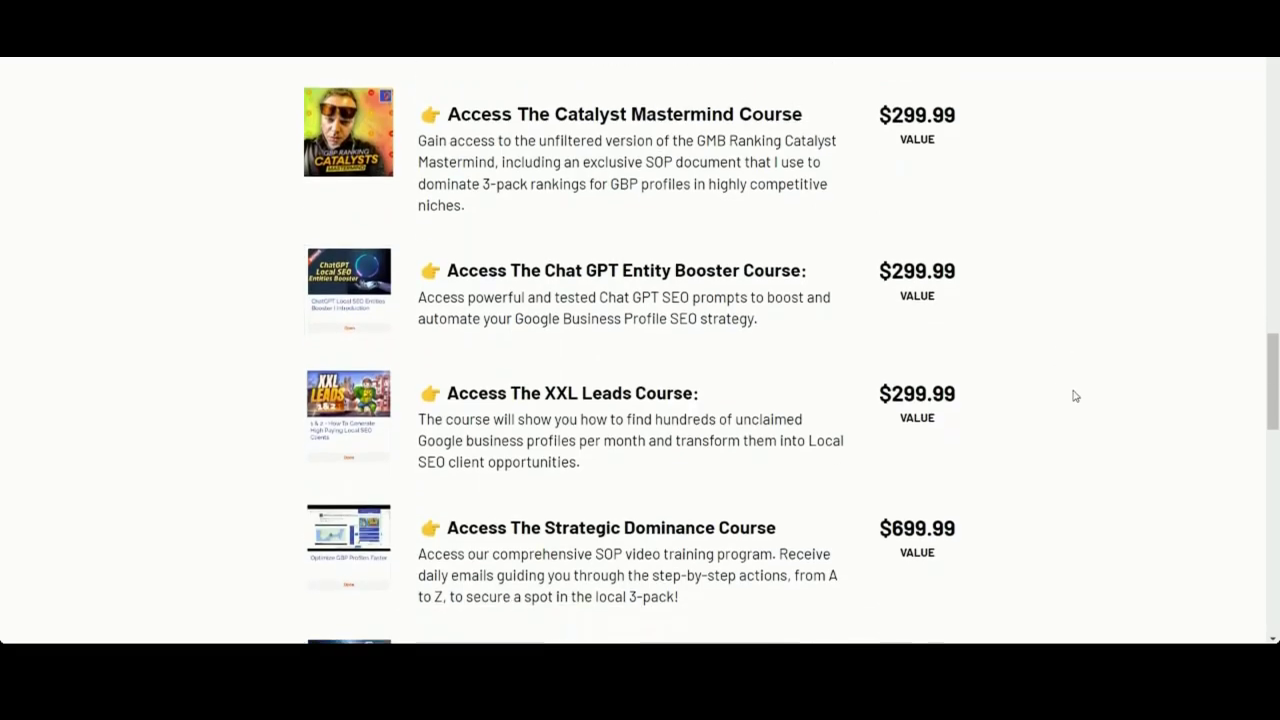
scroll(1075, 396, down, 1)
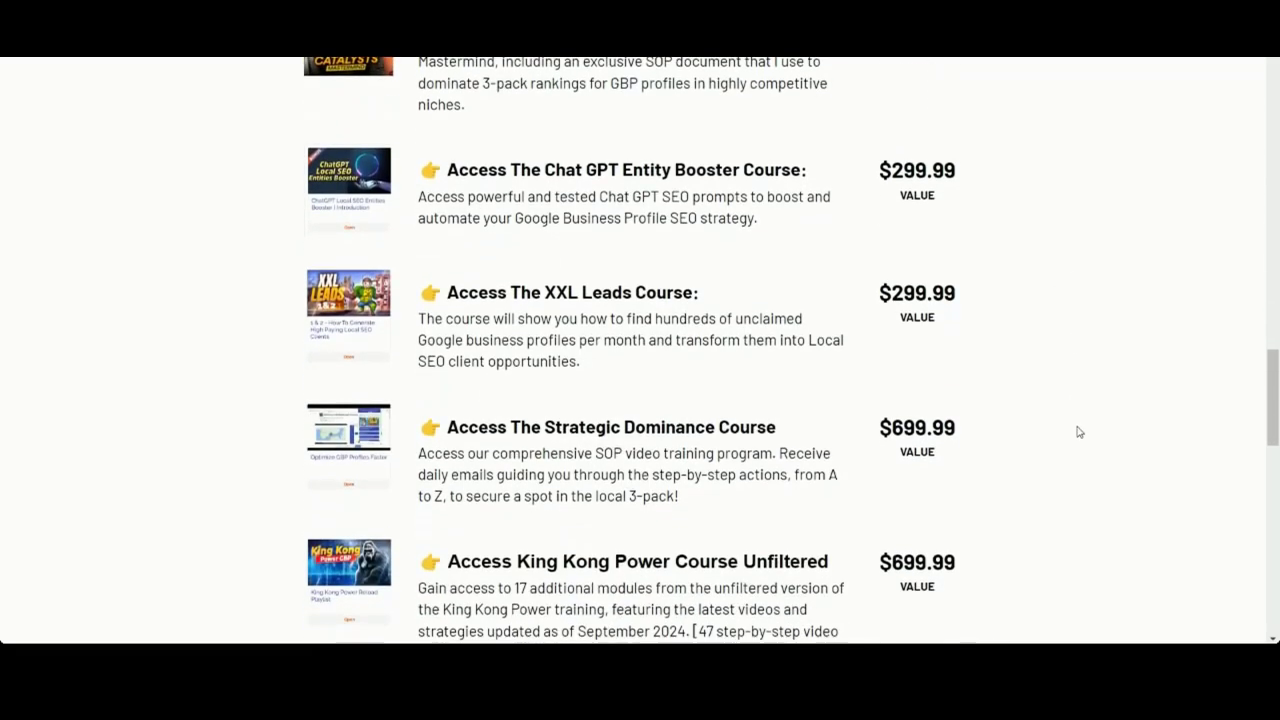
scroll(1078, 432, down, 2)
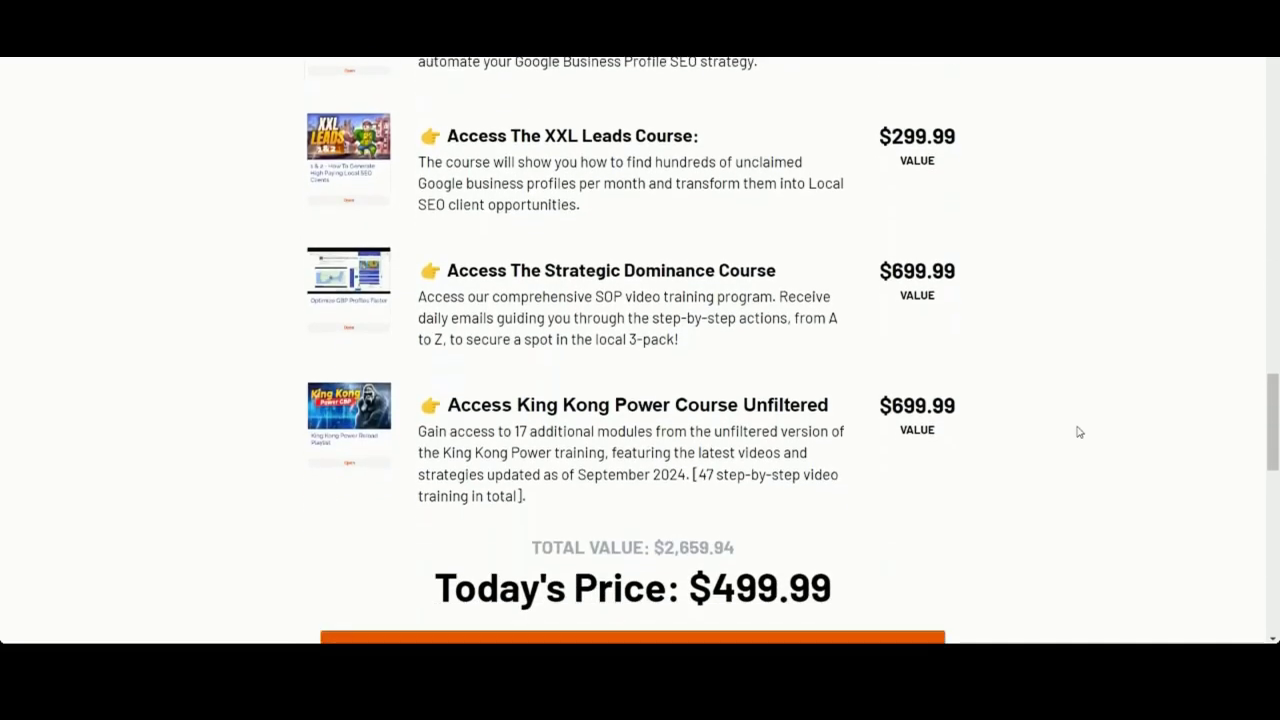
scroll(1079, 432, down, 1)
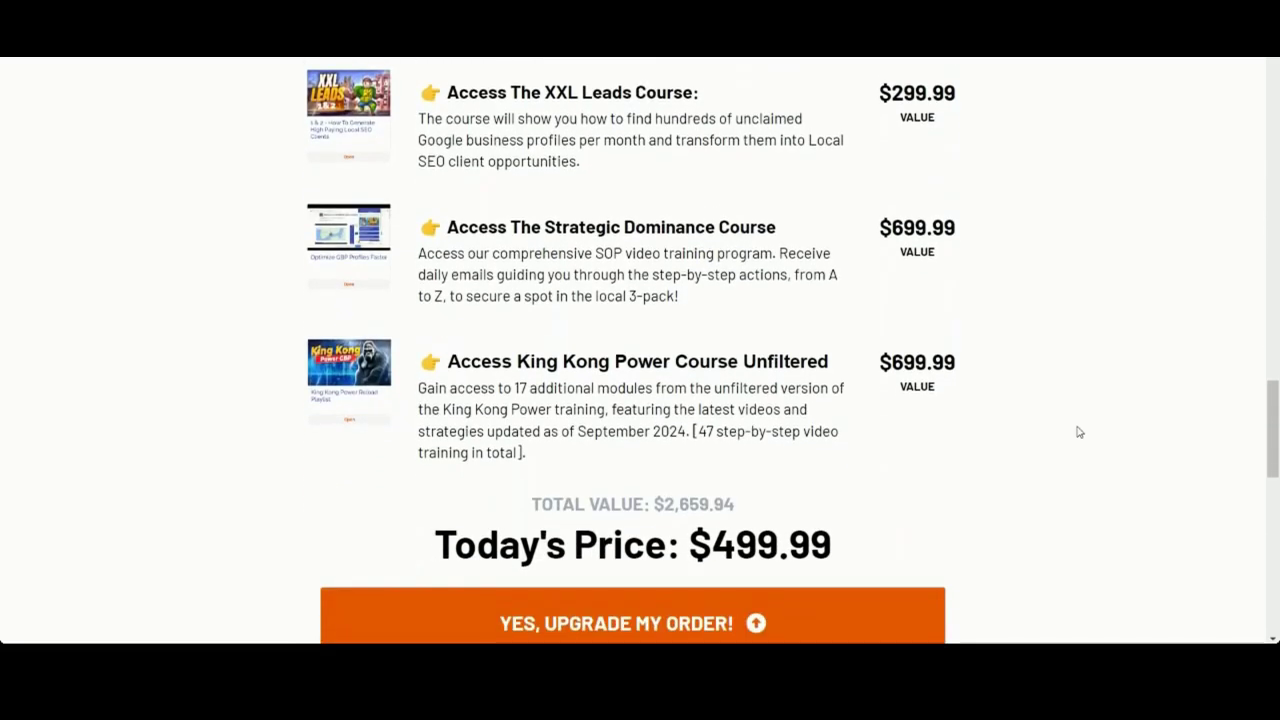
scroll(1118, 456, down, 1)
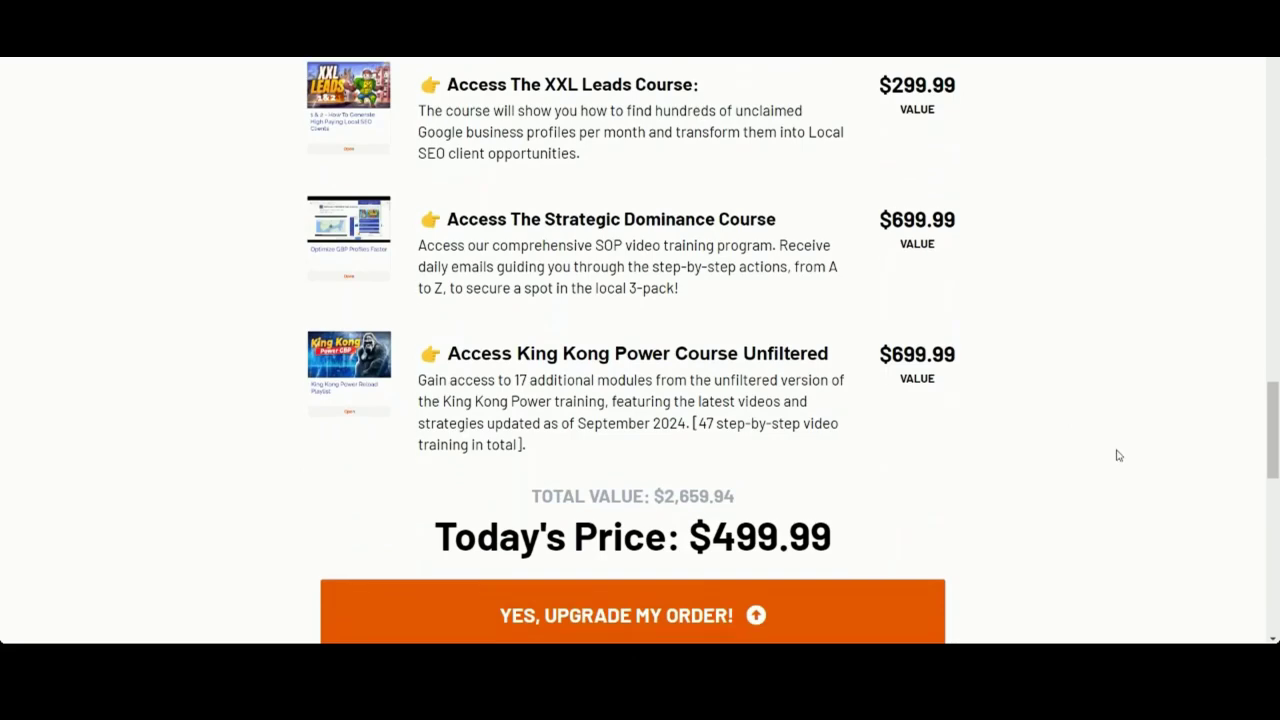
scroll(1118, 456, down, 2)
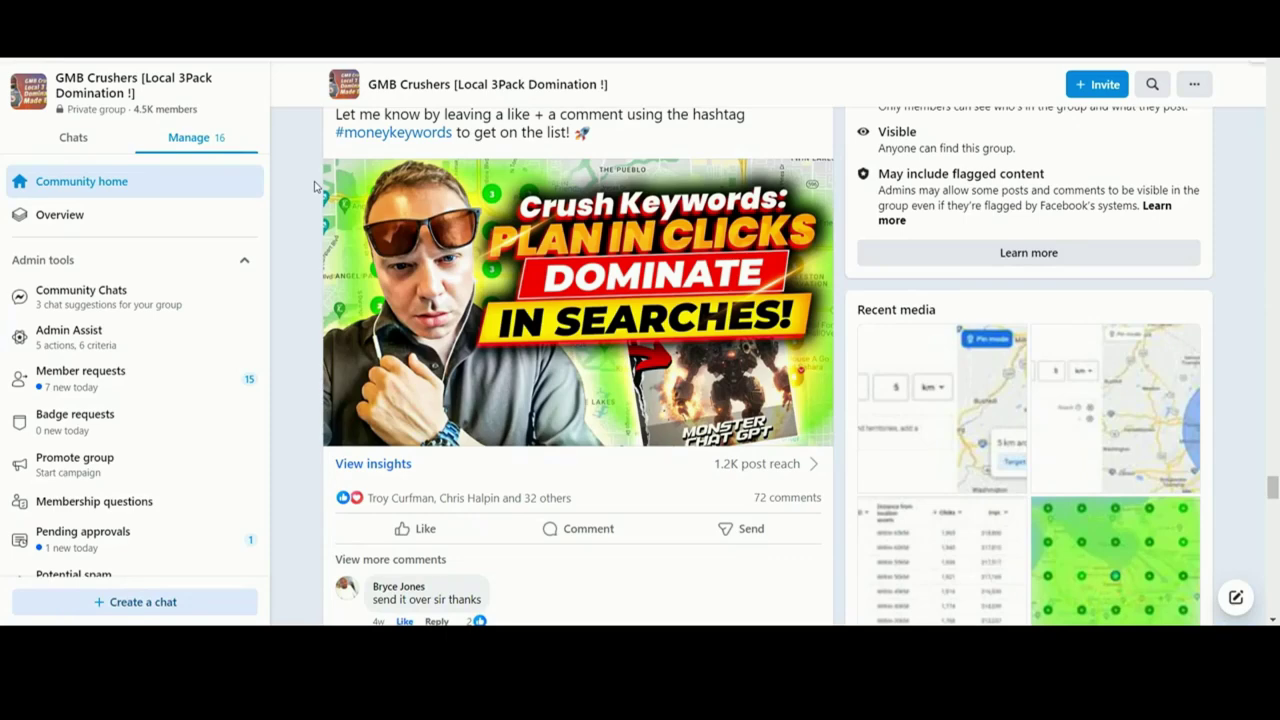
- Highlight the post's 'Let me know… #moneykeywords' call to like and comment
drag(315, 187, 325, 108)
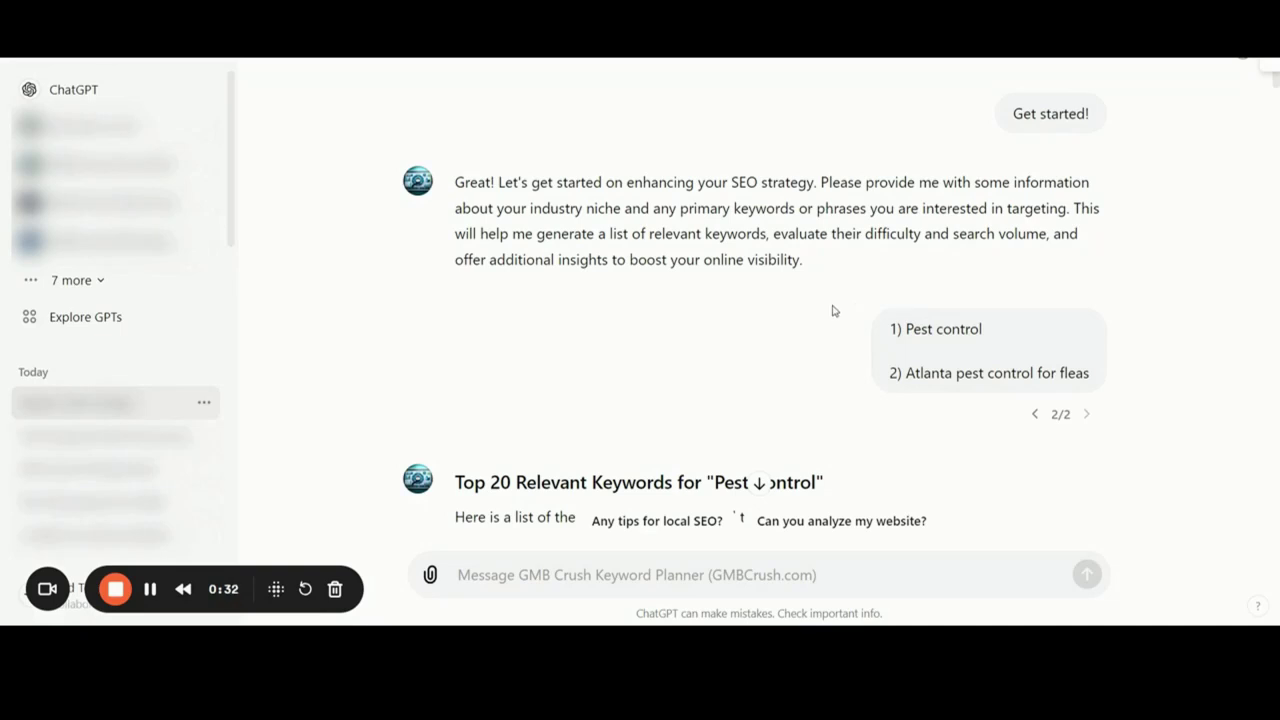
scroll(848, 312, down, 1)
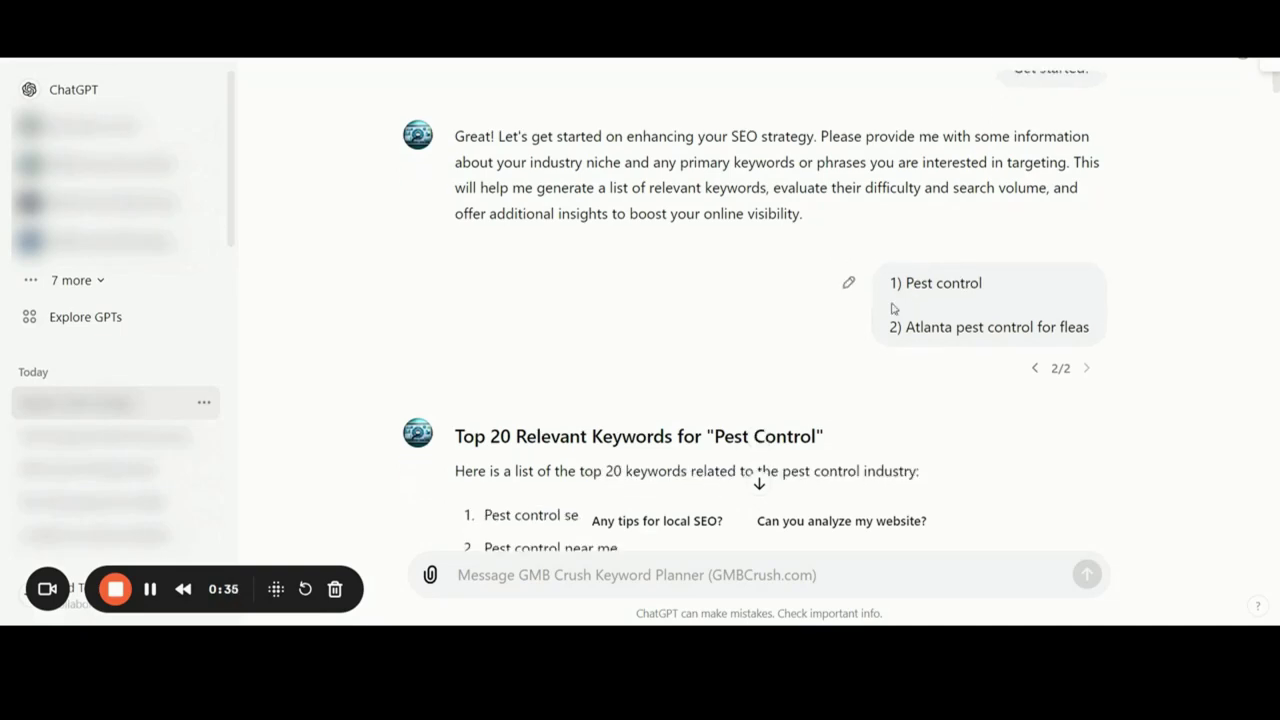
scroll(848, 300, up, 1)
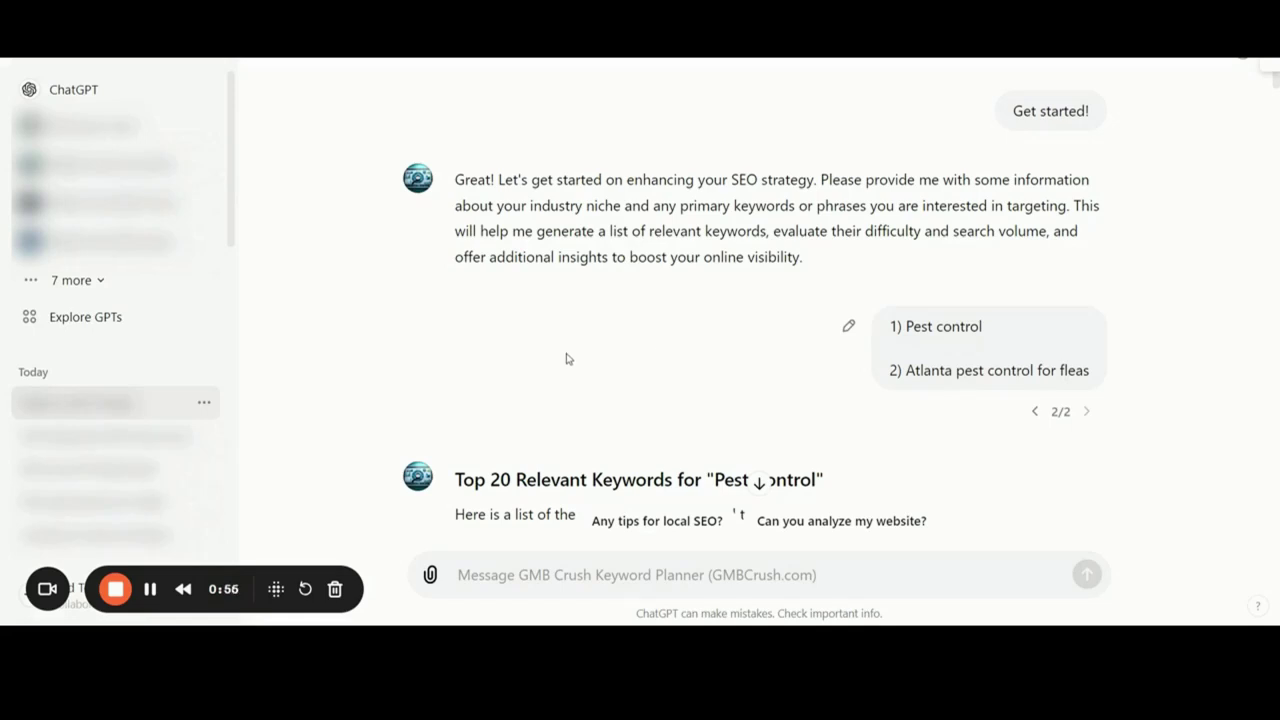
scroll(661, 379, down, 2)
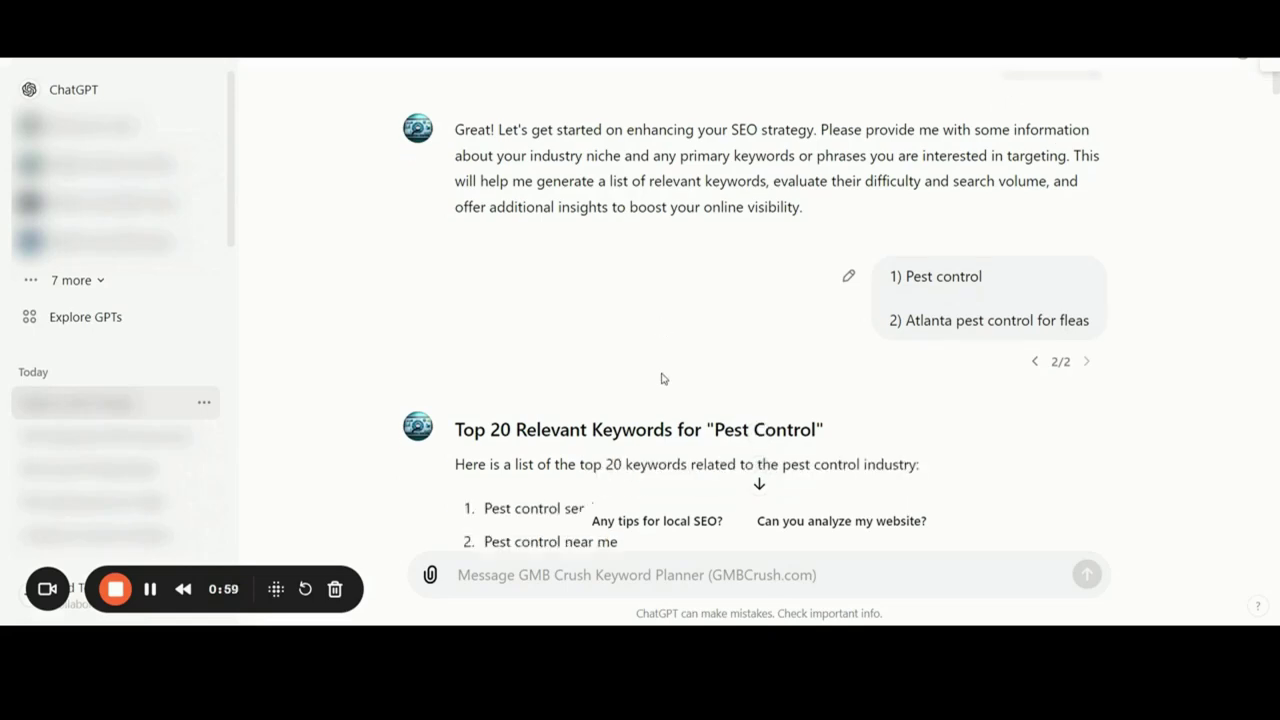
scroll(661, 379, down, 2)
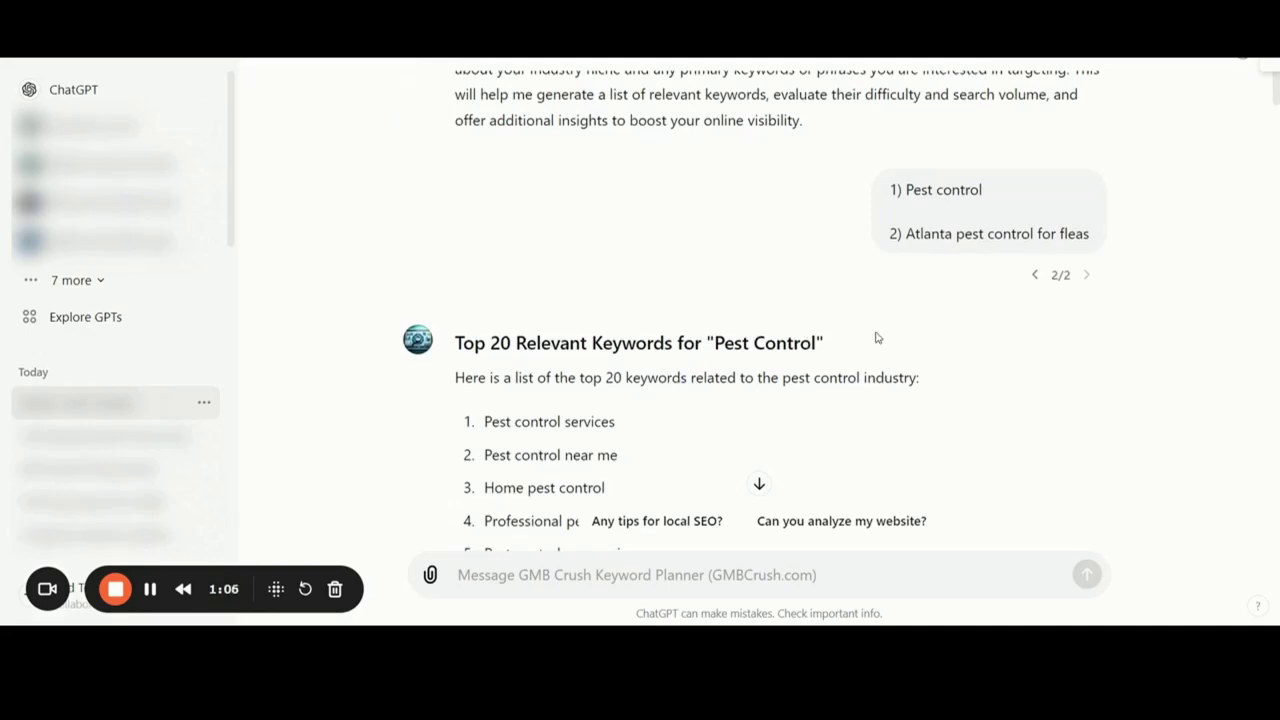
scroll(876, 338, down, 5)
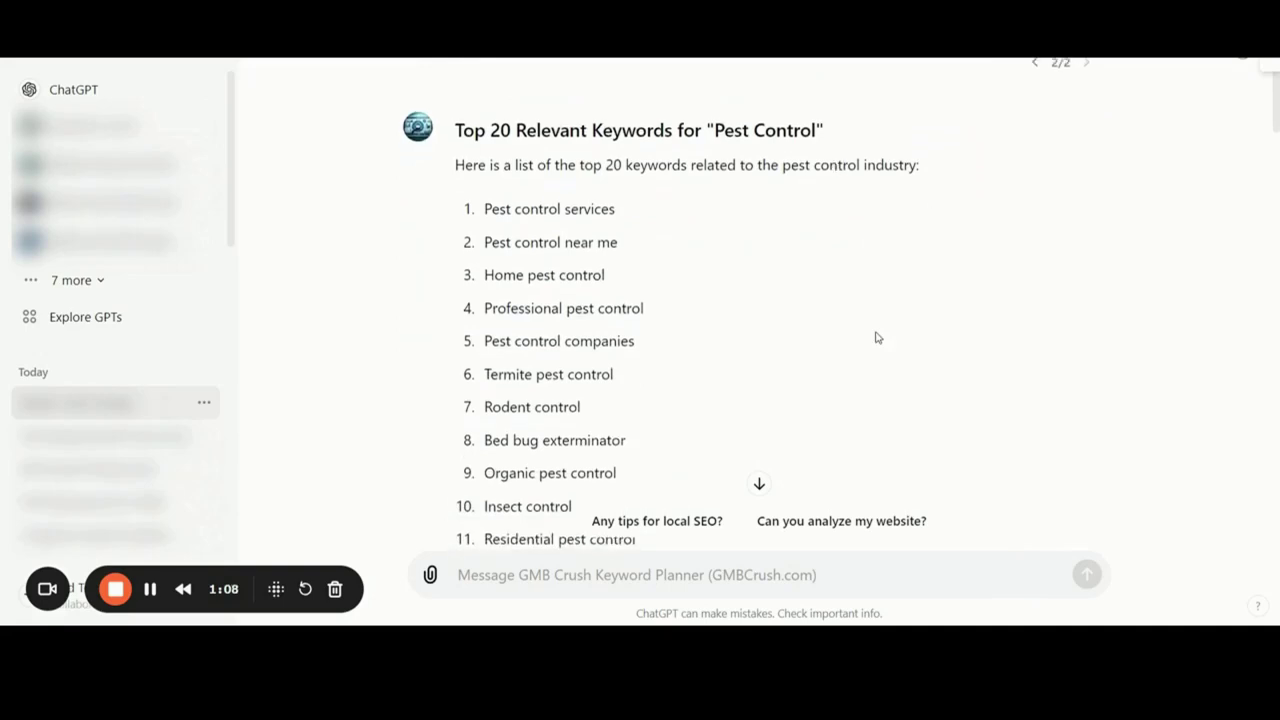
scroll(876, 338, down, 1)
scroll(826, 289, up, 1)
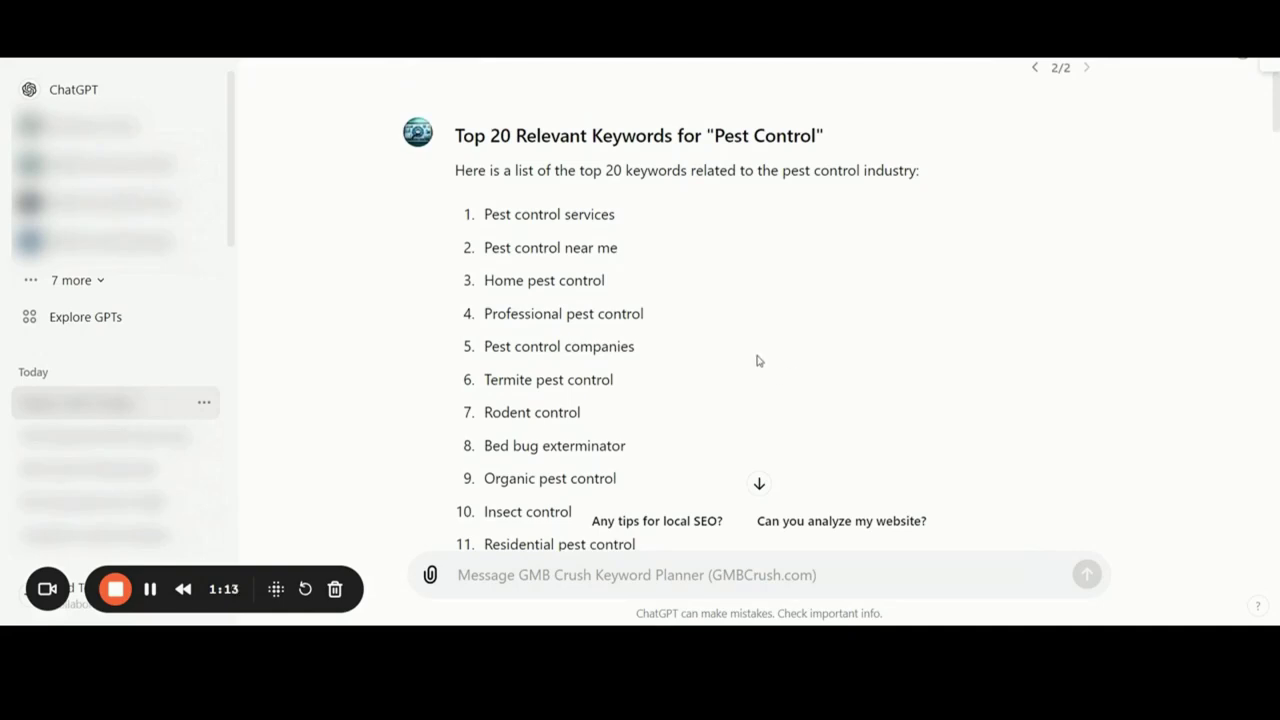
scroll(751, 373, down, 5)
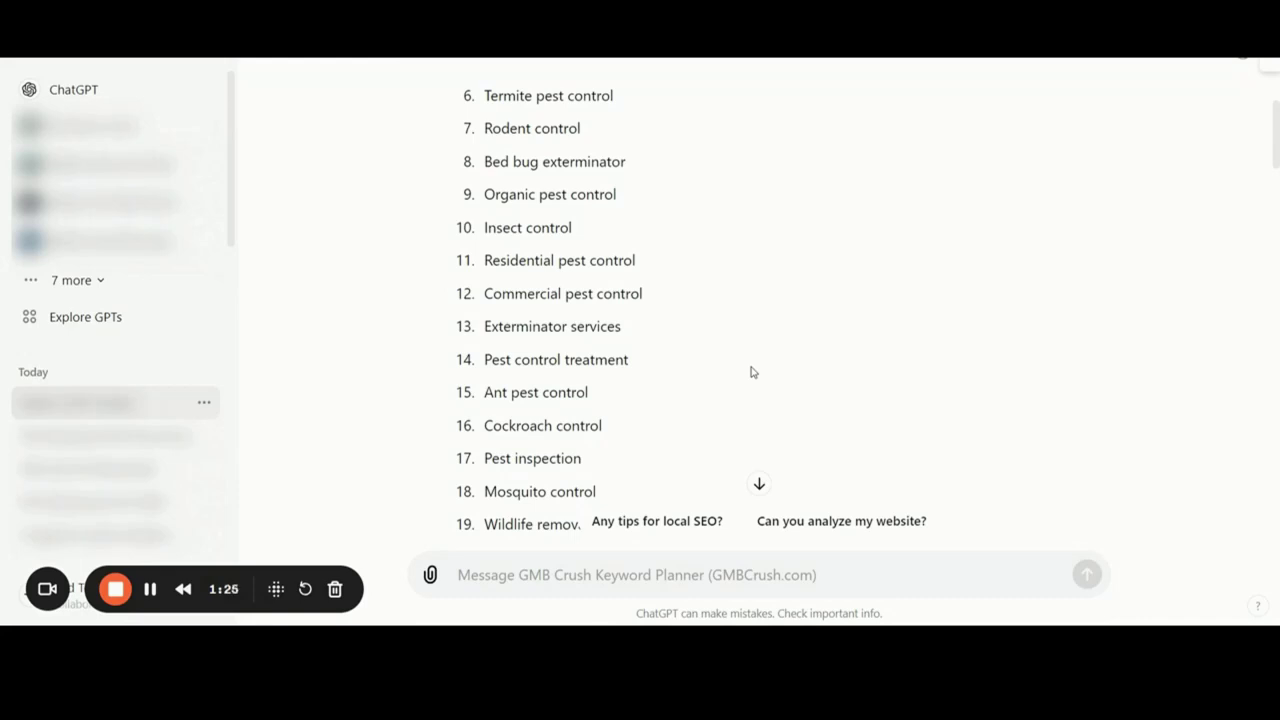
scroll(752, 372, down, 4)
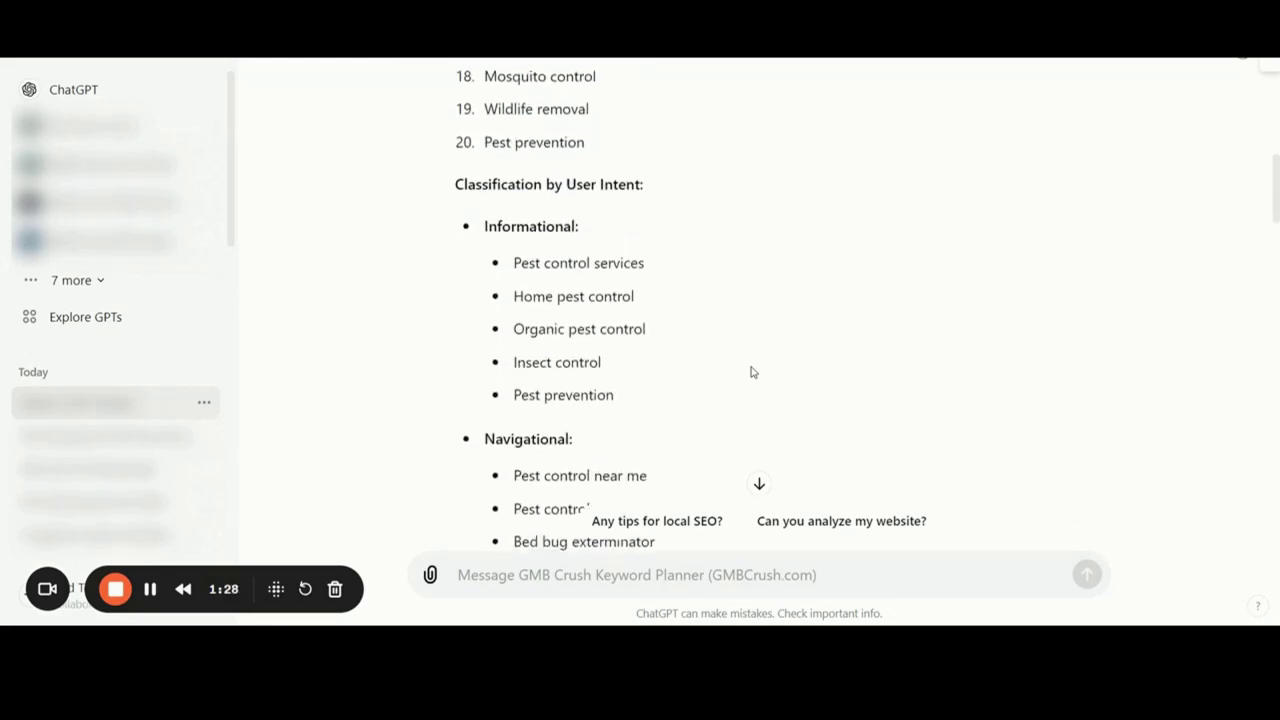
scroll(752, 372, up, 2)
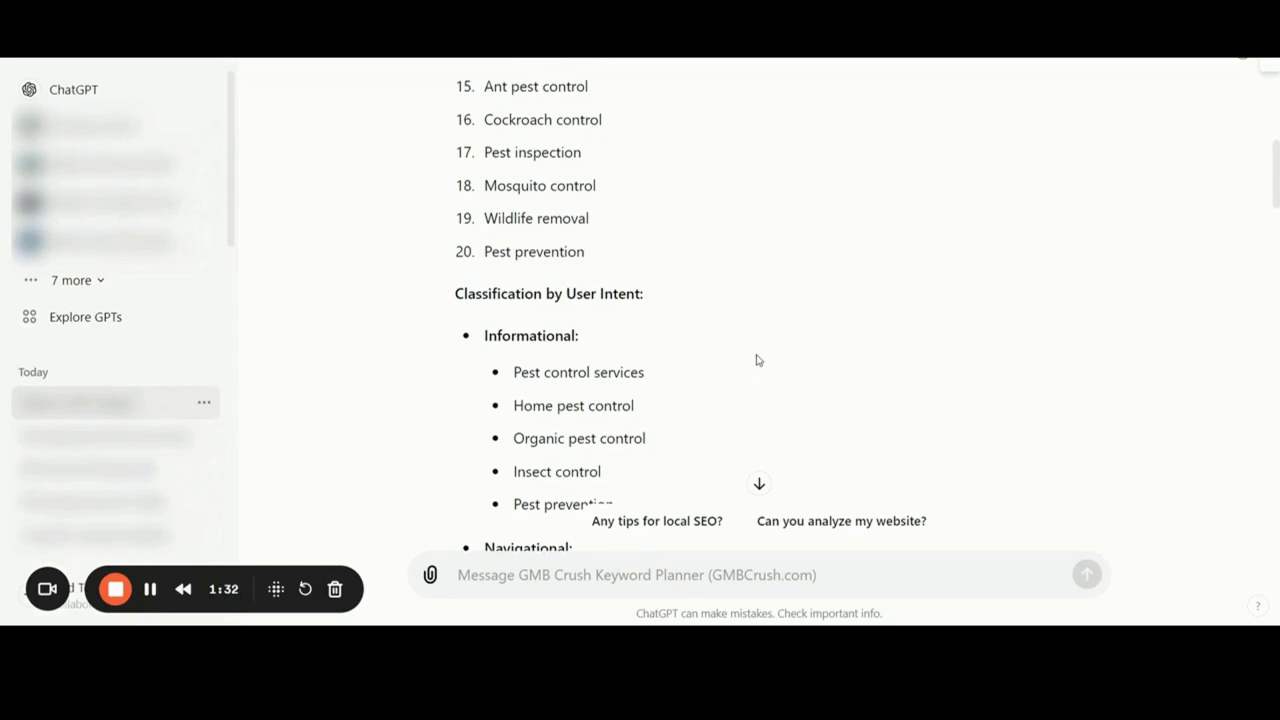
scroll(783, 351, up, 3)
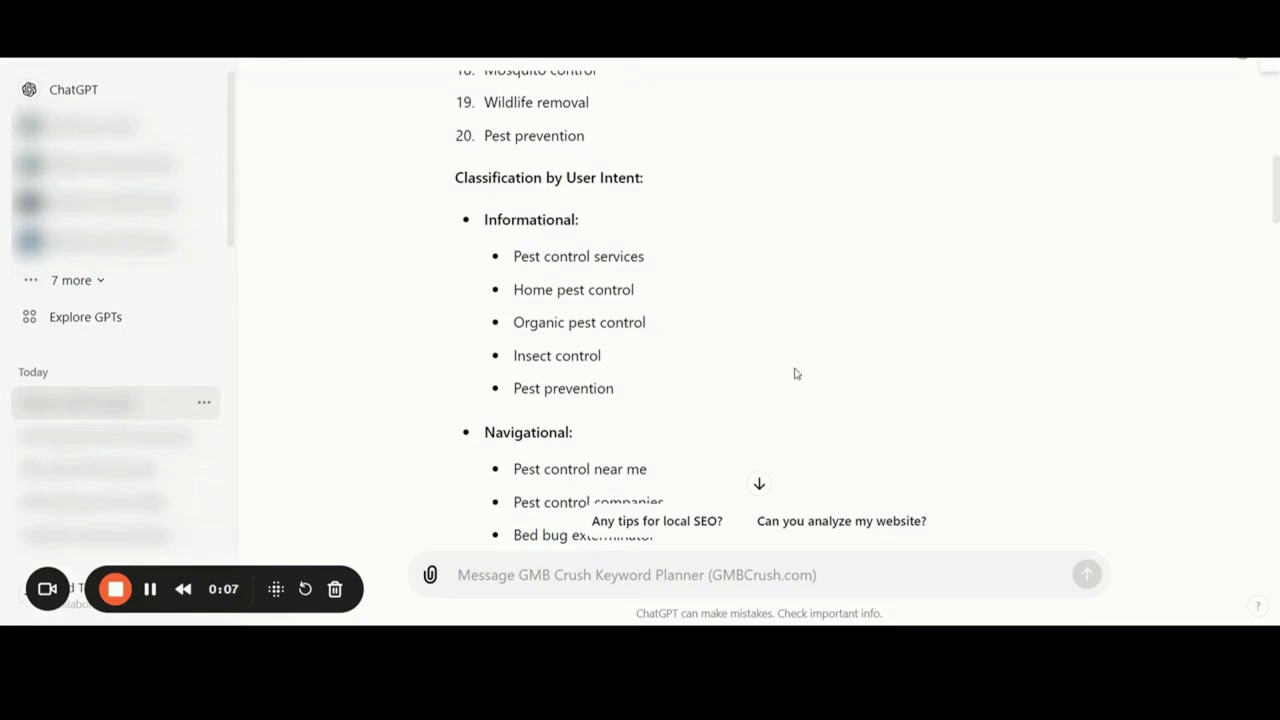
scroll(796, 373, down, 1)
scroll(749, 349, down, 2)
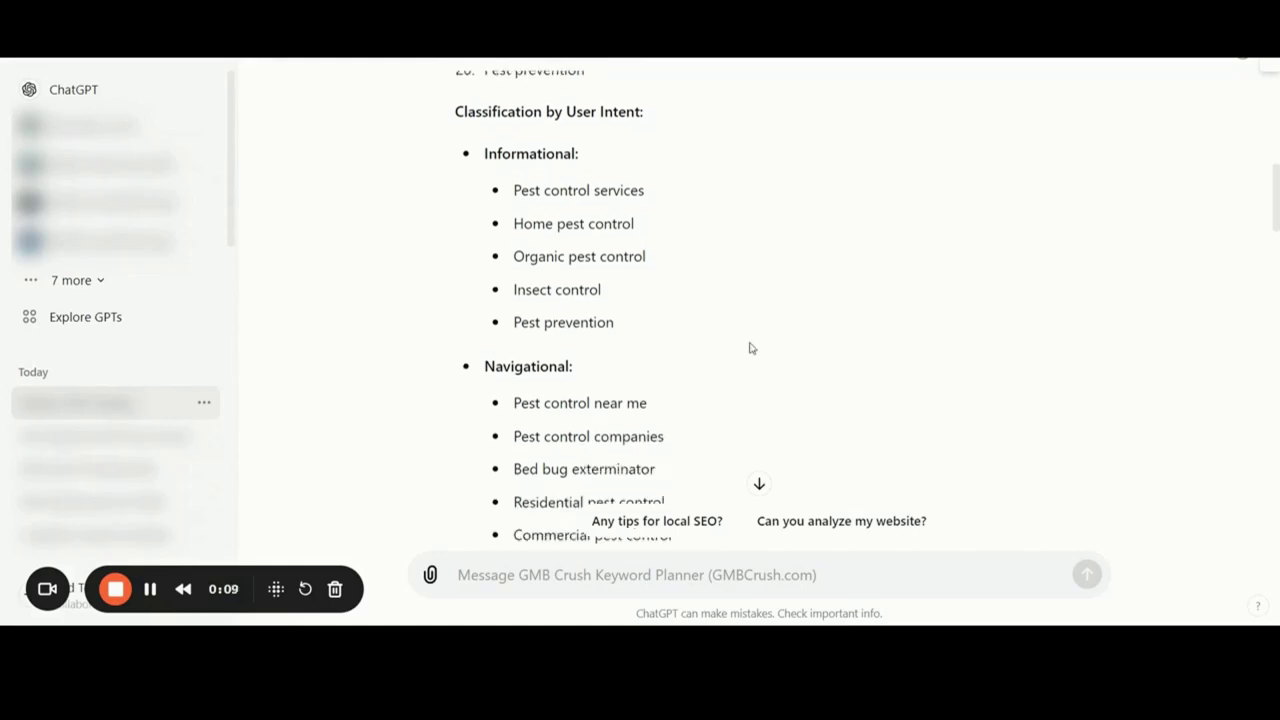
scroll(803, 311, down, 2)
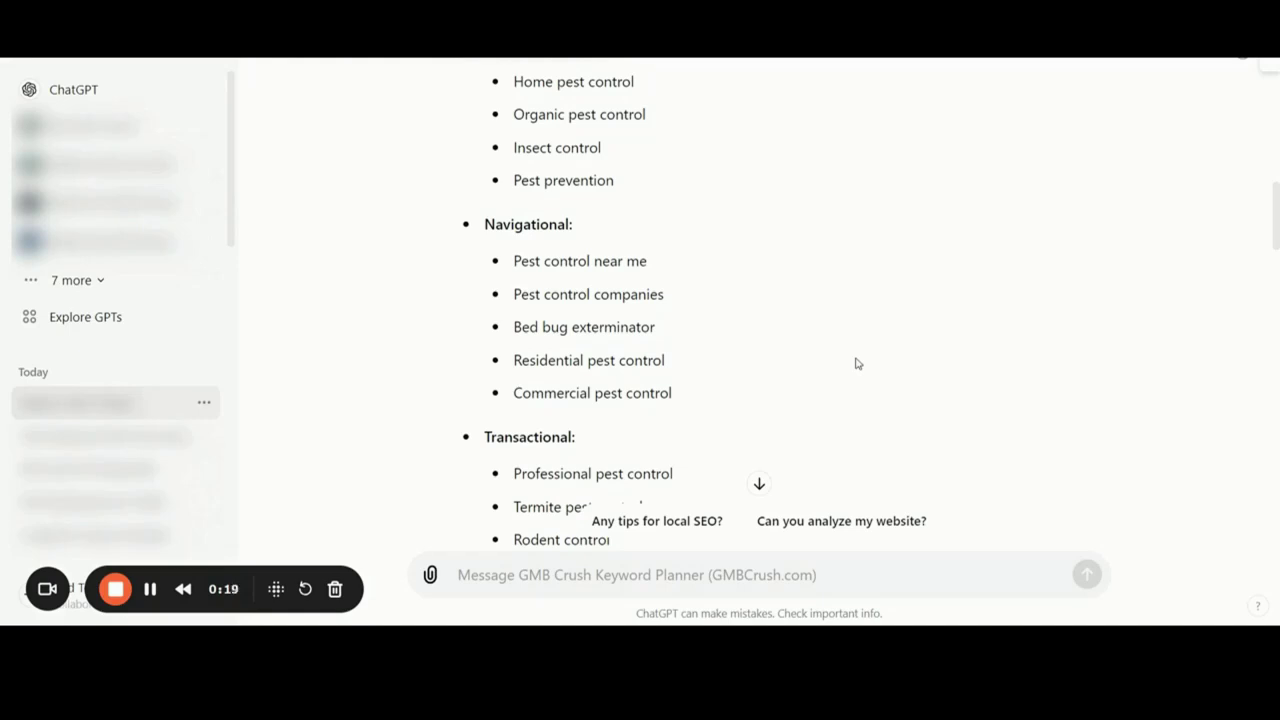
scroll(855, 363, down, 1)
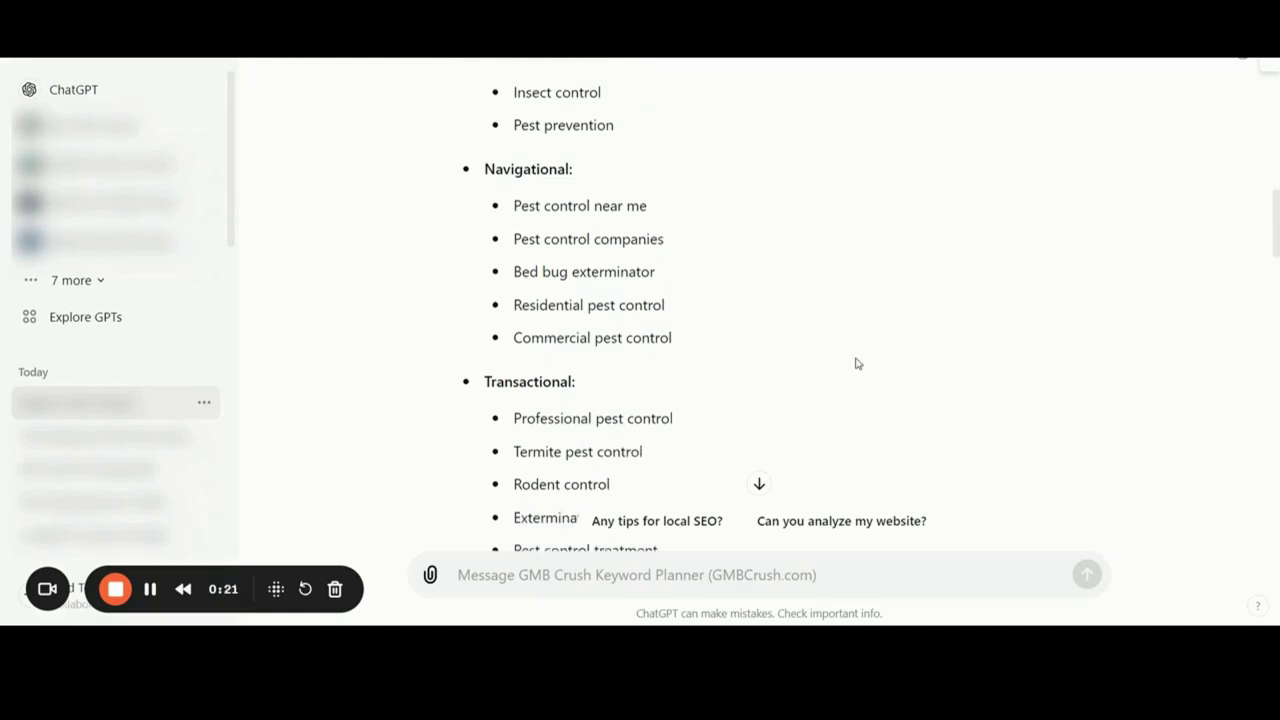
scroll(808, 317, down, 3)
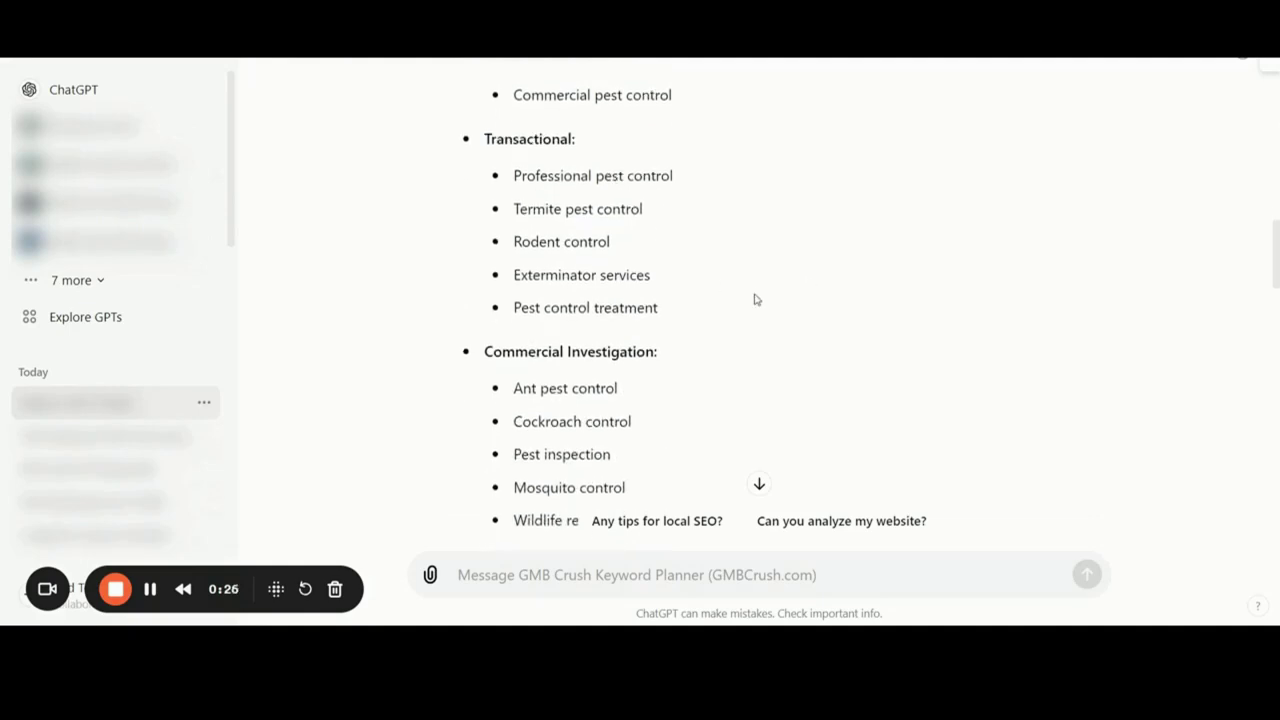
- Scroll past the Transactional and long-tail Atlanta flea control keywords to the People Also Ask questions
scroll(757, 297, down, 2)
scroll(756, 299, down, 2)
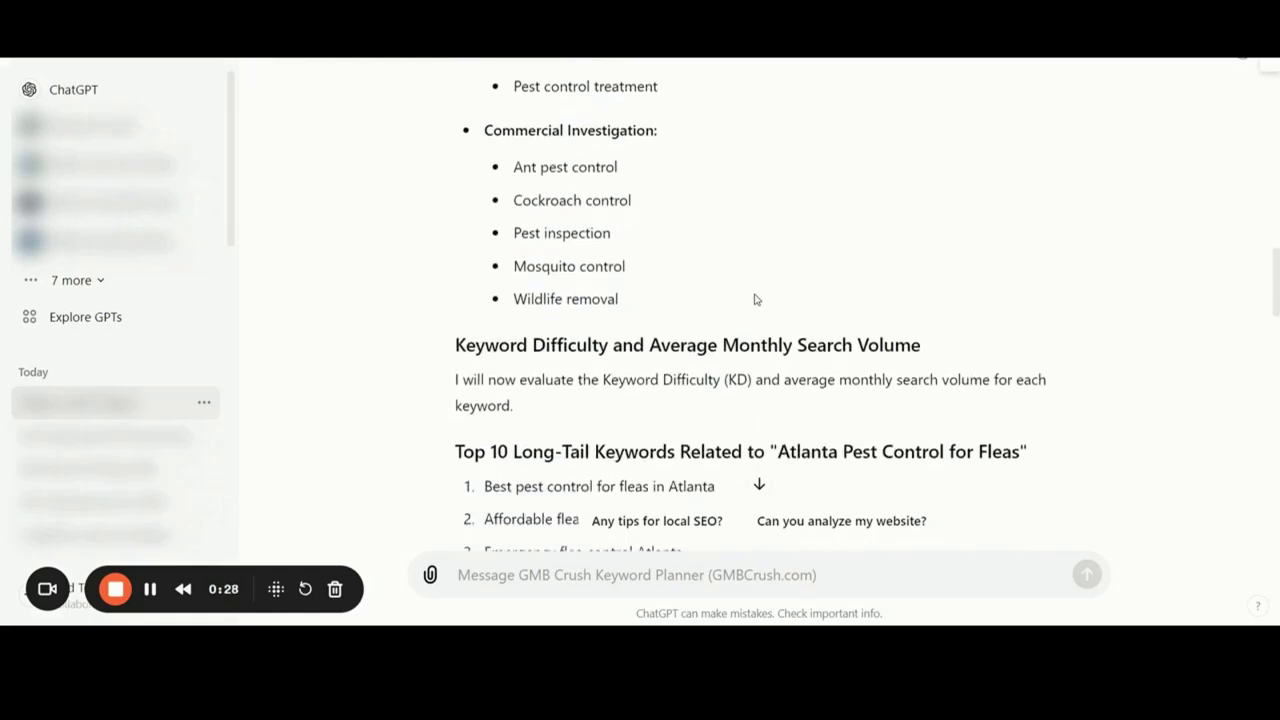
scroll(755, 299, down, 3)
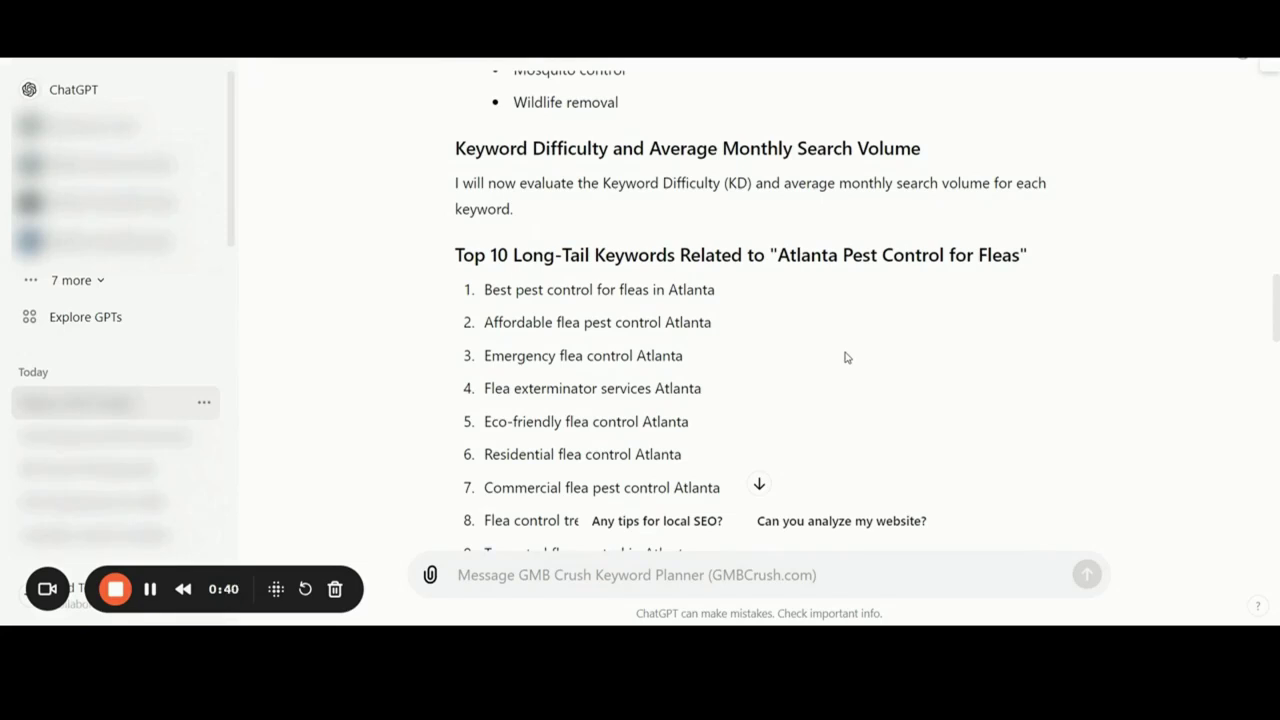
scroll(845, 357, down, 1)
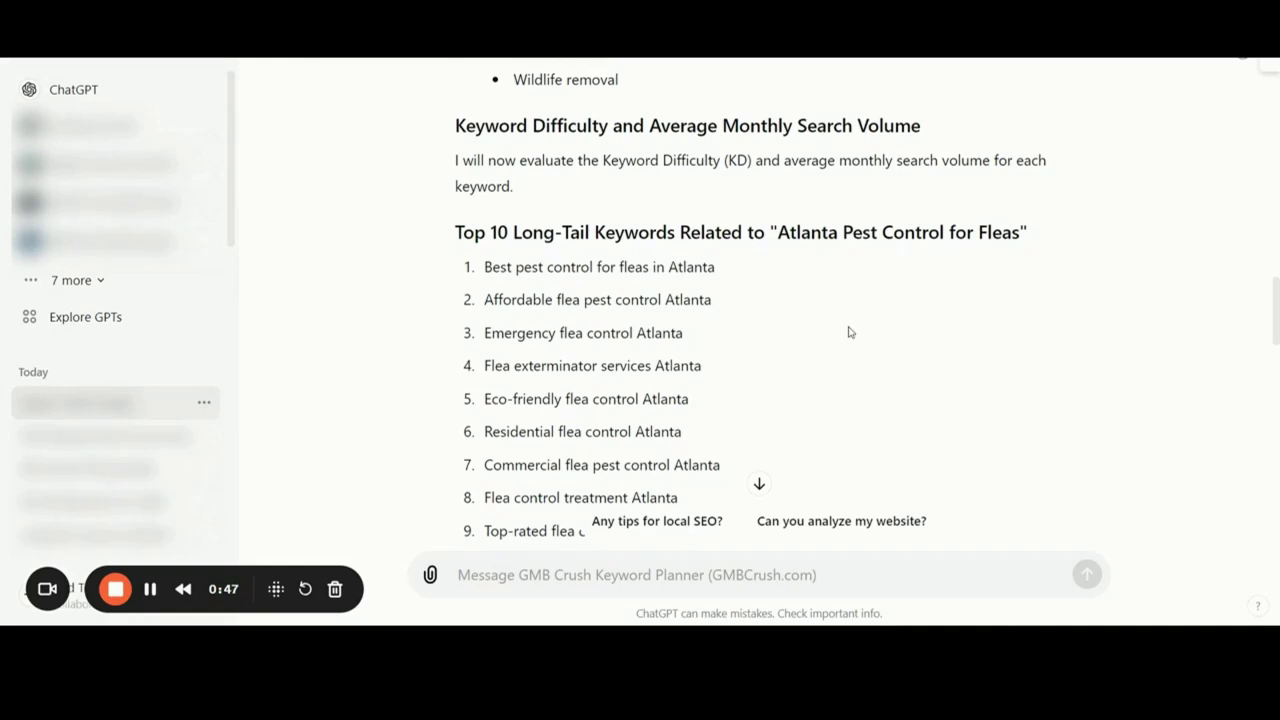
scroll(849, 332, down, 4)
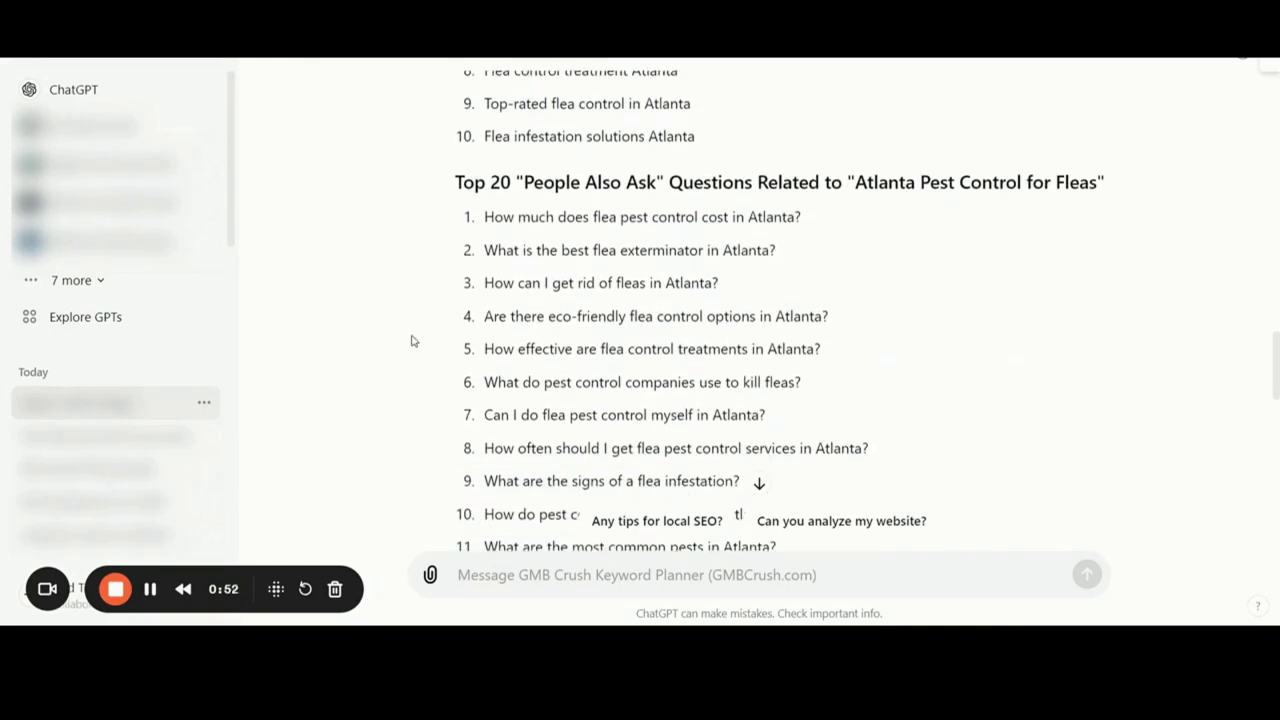
- Scroll through the 20 People Also Ask questions down to the difficulty and search volume table
scroll(412, 341, up, 1)
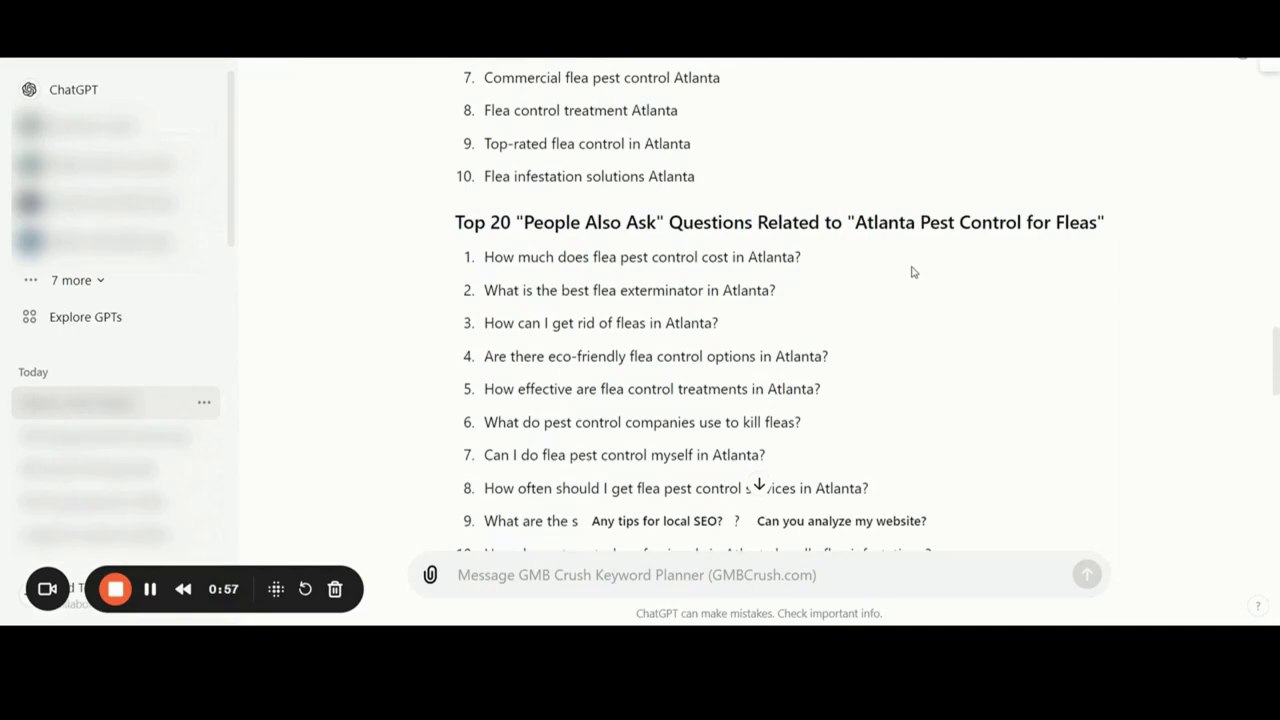
scroll(967, 354, down, 4)
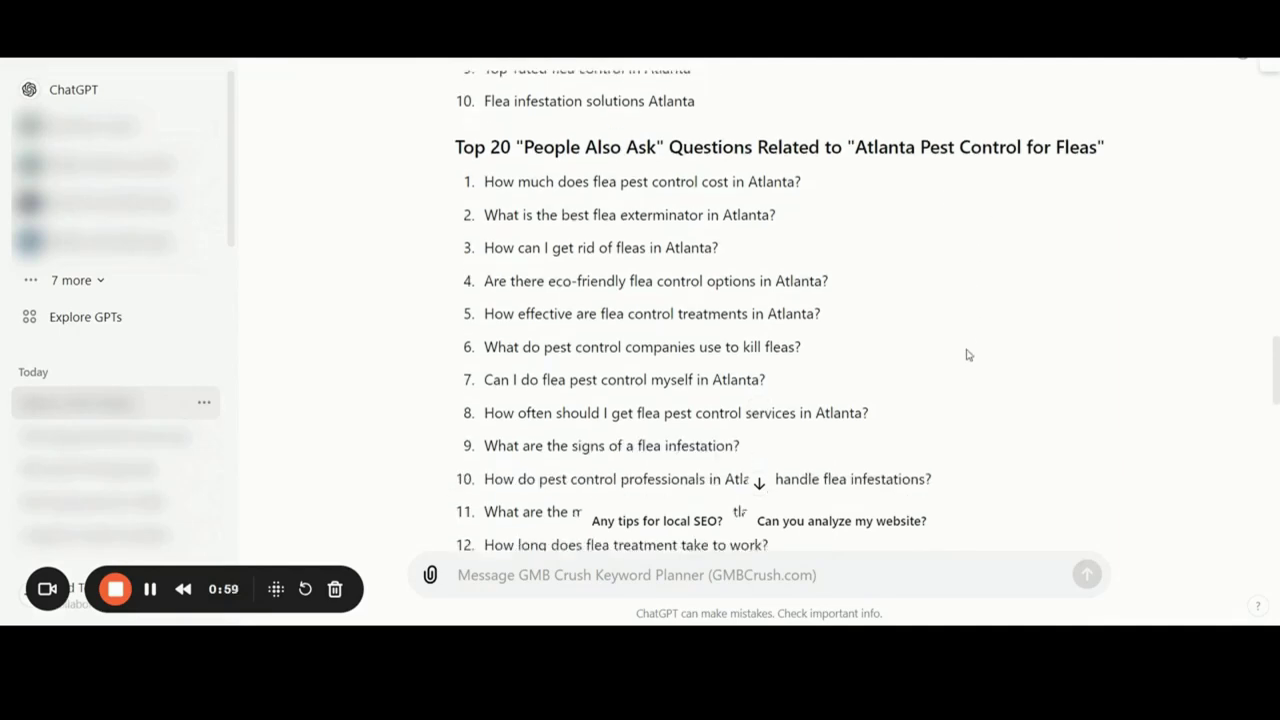
scroll(967, 354, down, 2)
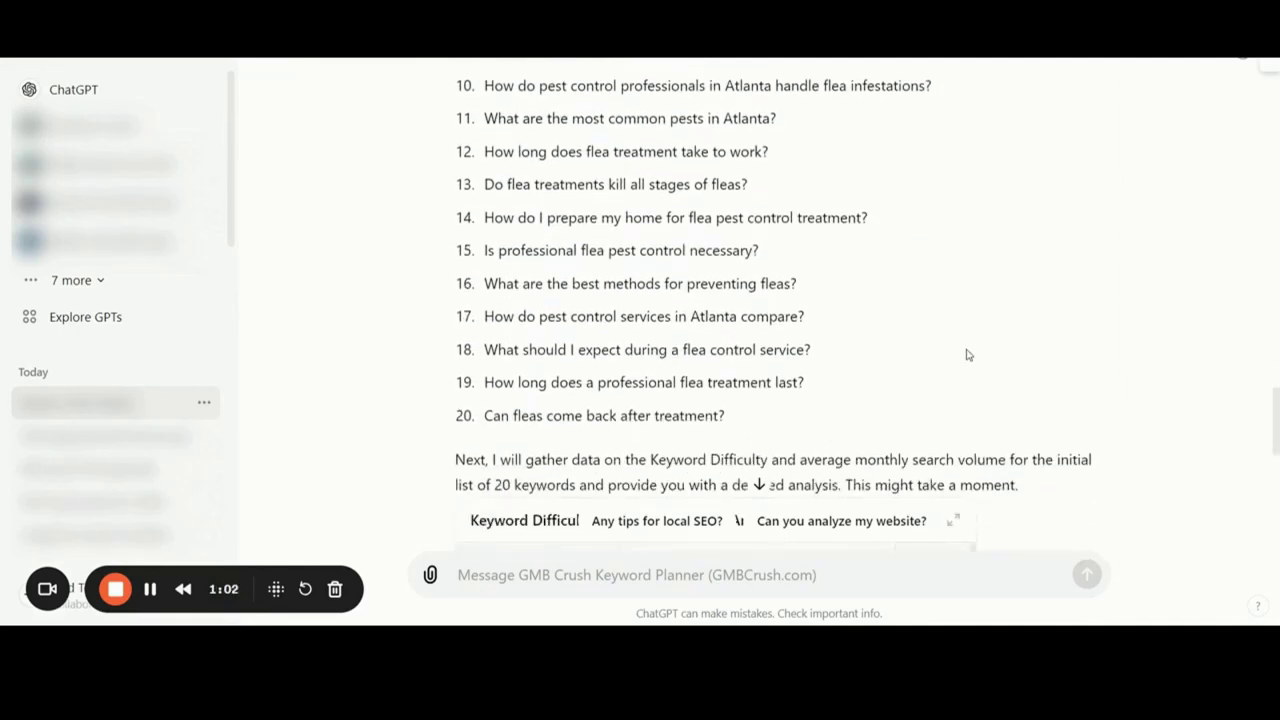
scroll(967, 354, up, 3)
scroll(967, 354, up, 3)
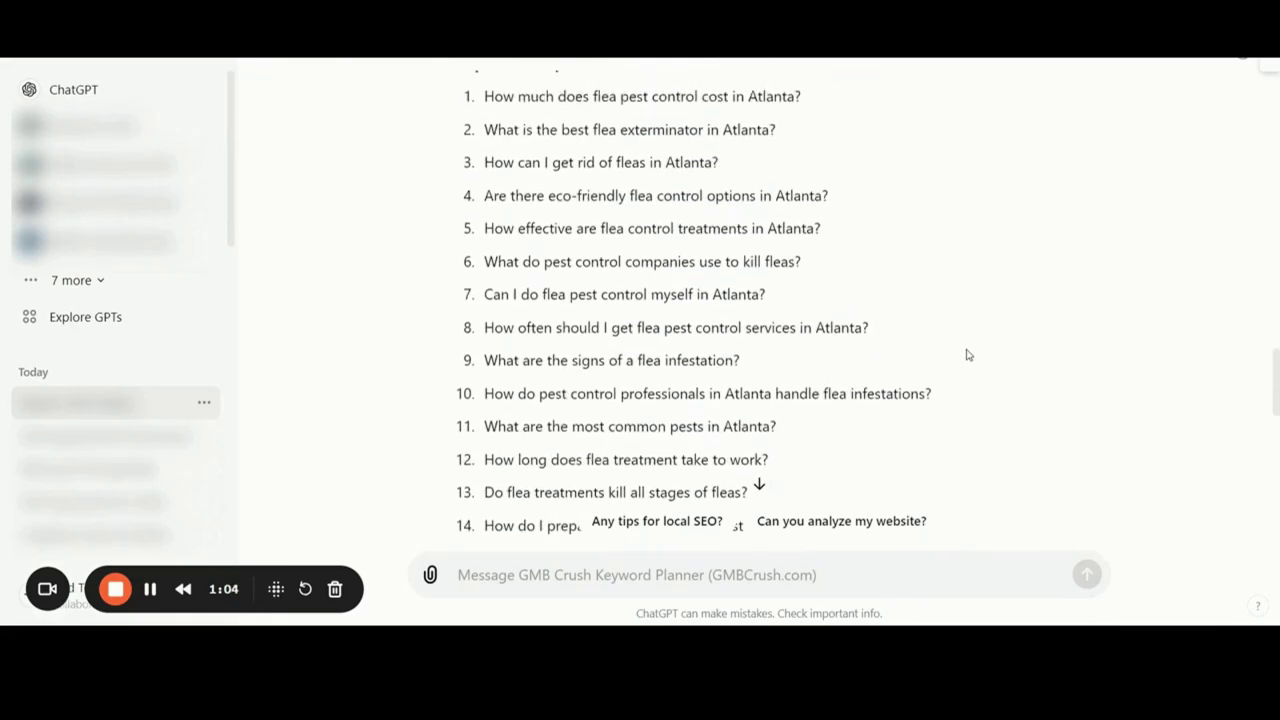
scroll(967, 354, up, 1)
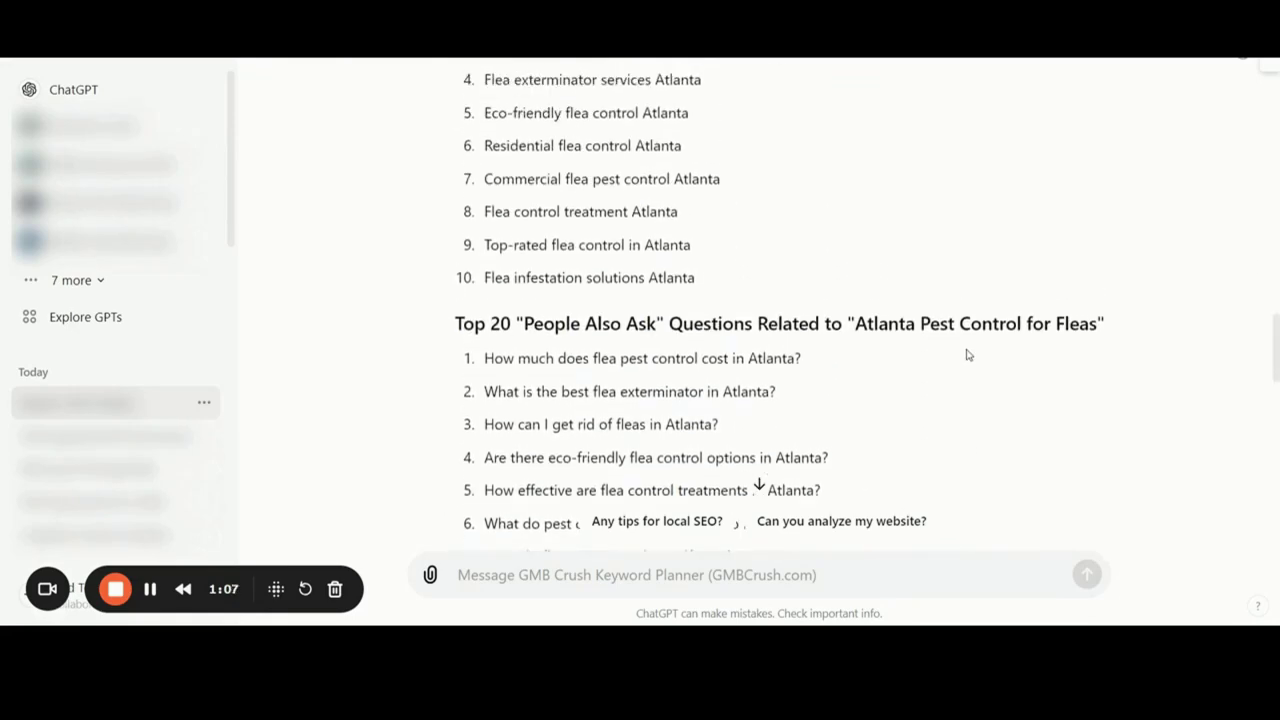
scroll(950, 415, down, 1)
scroll(950, 415, down, 1)
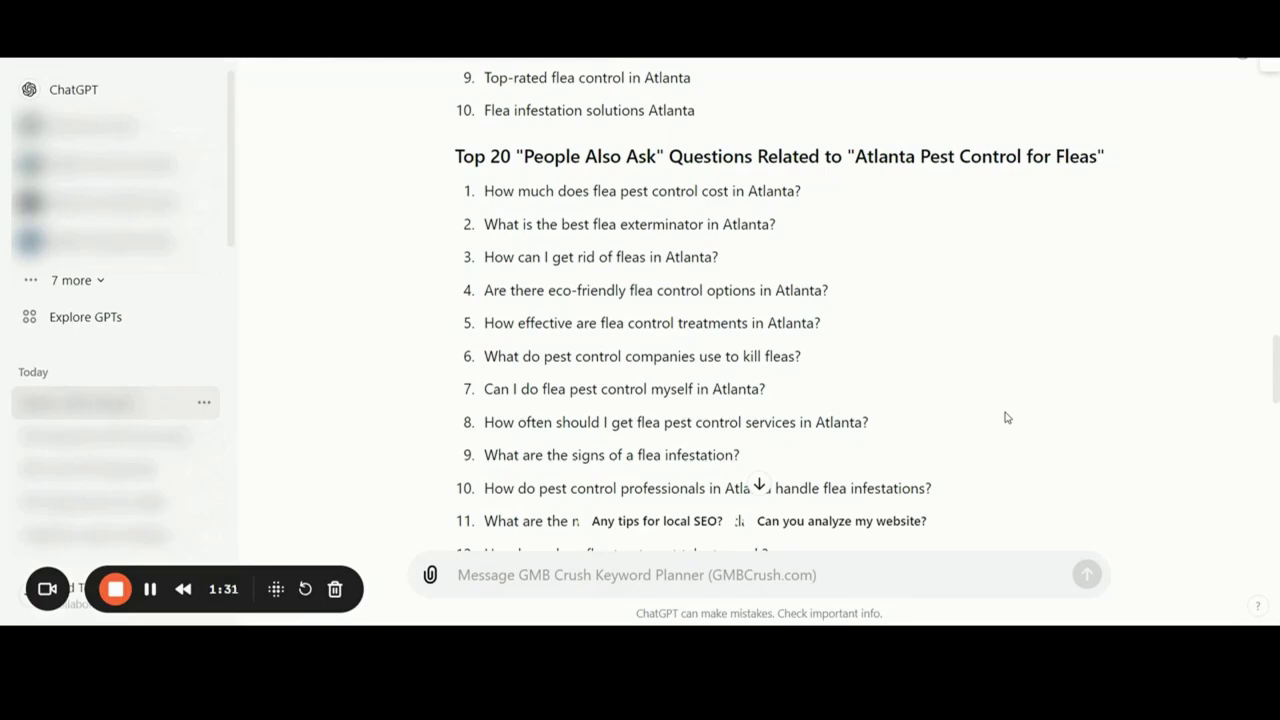
scroll(1007, 417, down, 5)
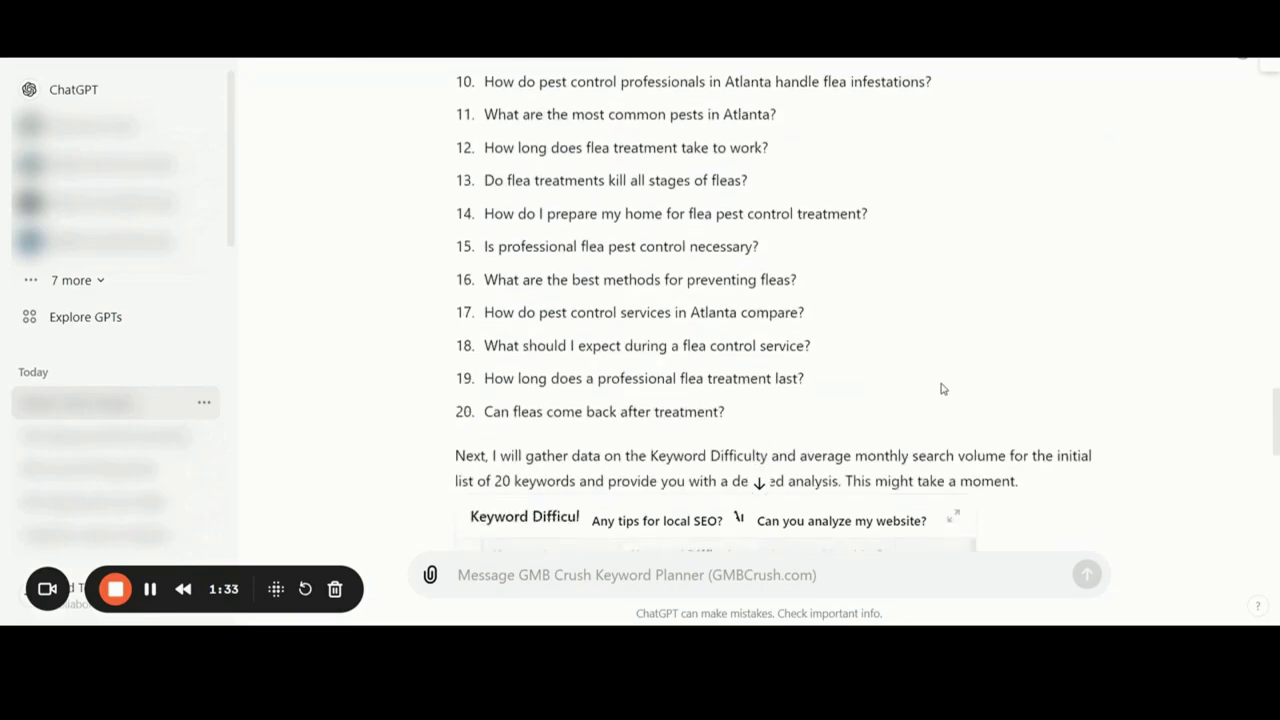
scroll(1091, 378, down, 2)
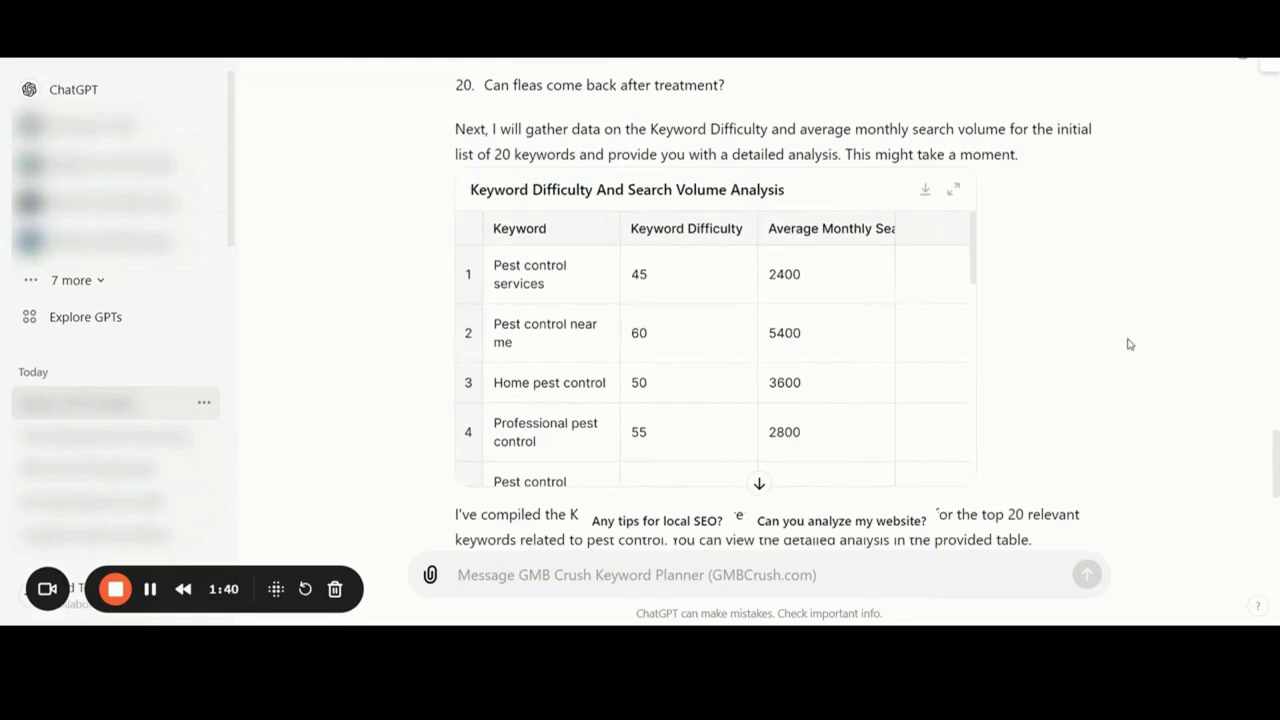
- Scroll past the difficulty table to the .txt reply with the Download Keyword Analysis link
scroll(1036, 351, down, 3)
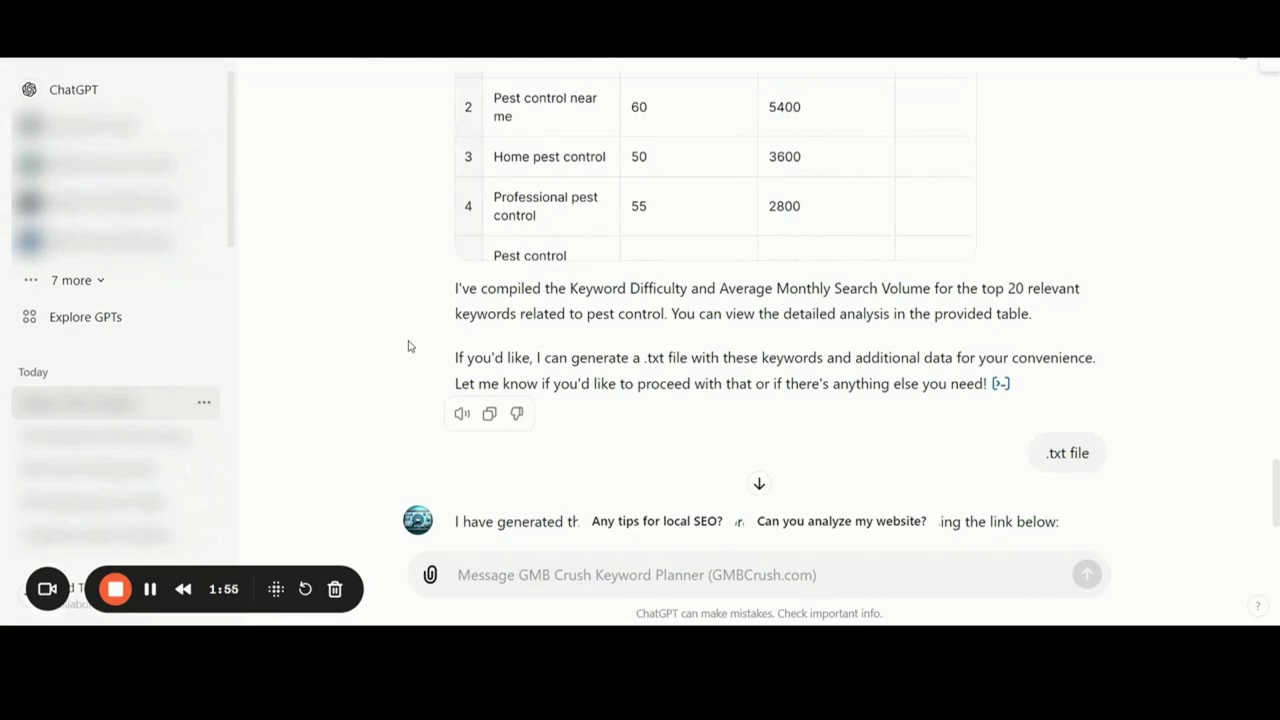
scroll(408, 346, up, 3)
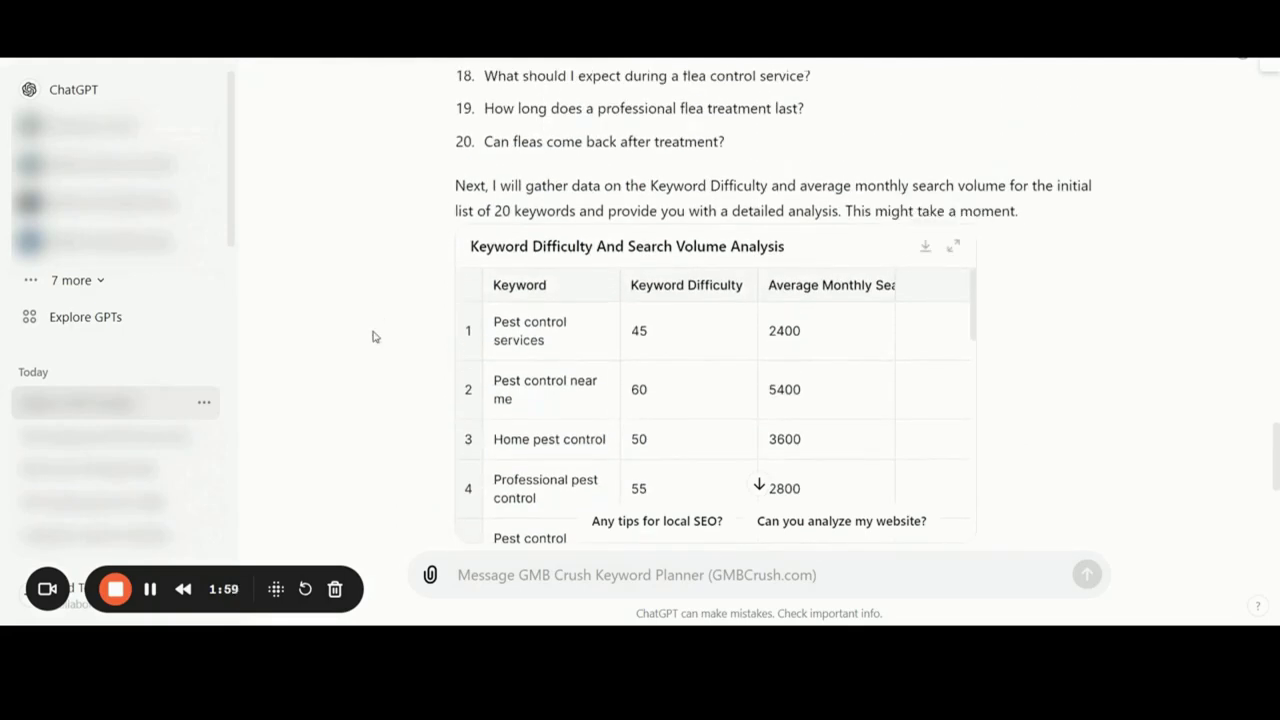
scroll(380, 357, down, 4)
scroll(382, 357, down, 2)
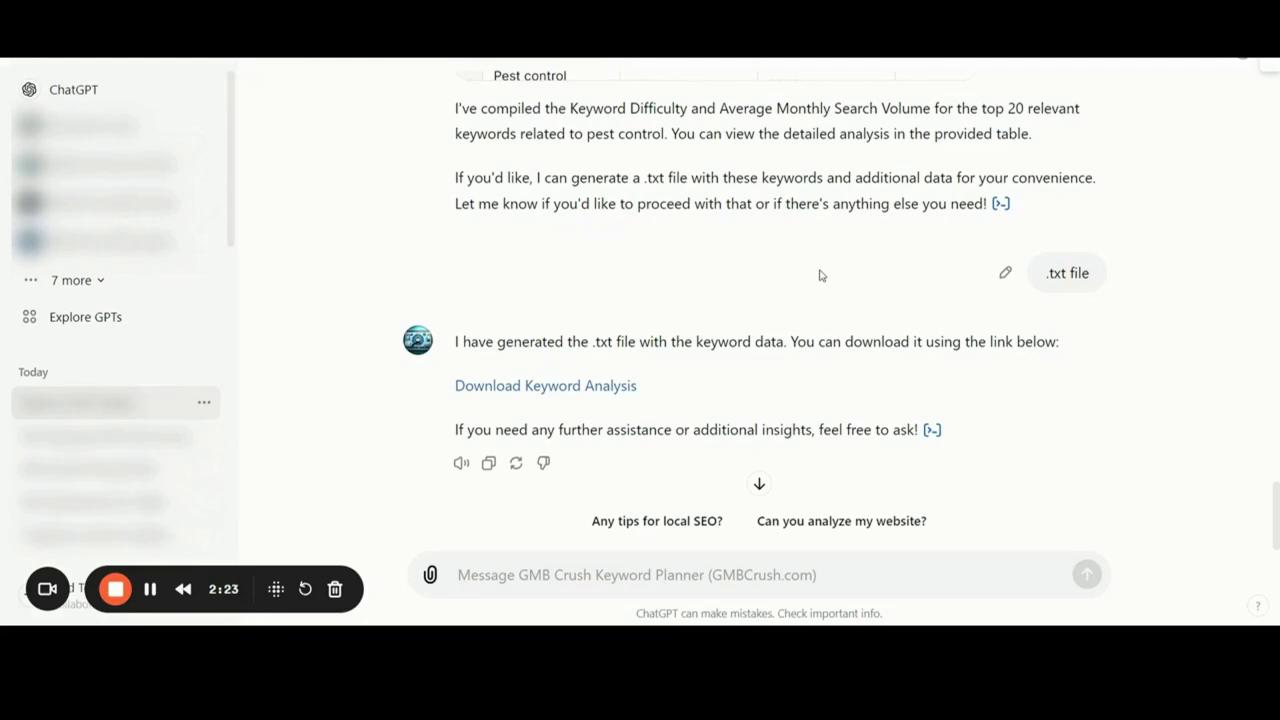
- Scroll up to the 'Get started!' message and the two pest control keyword prompts
scroll(820, 275, up, 5)
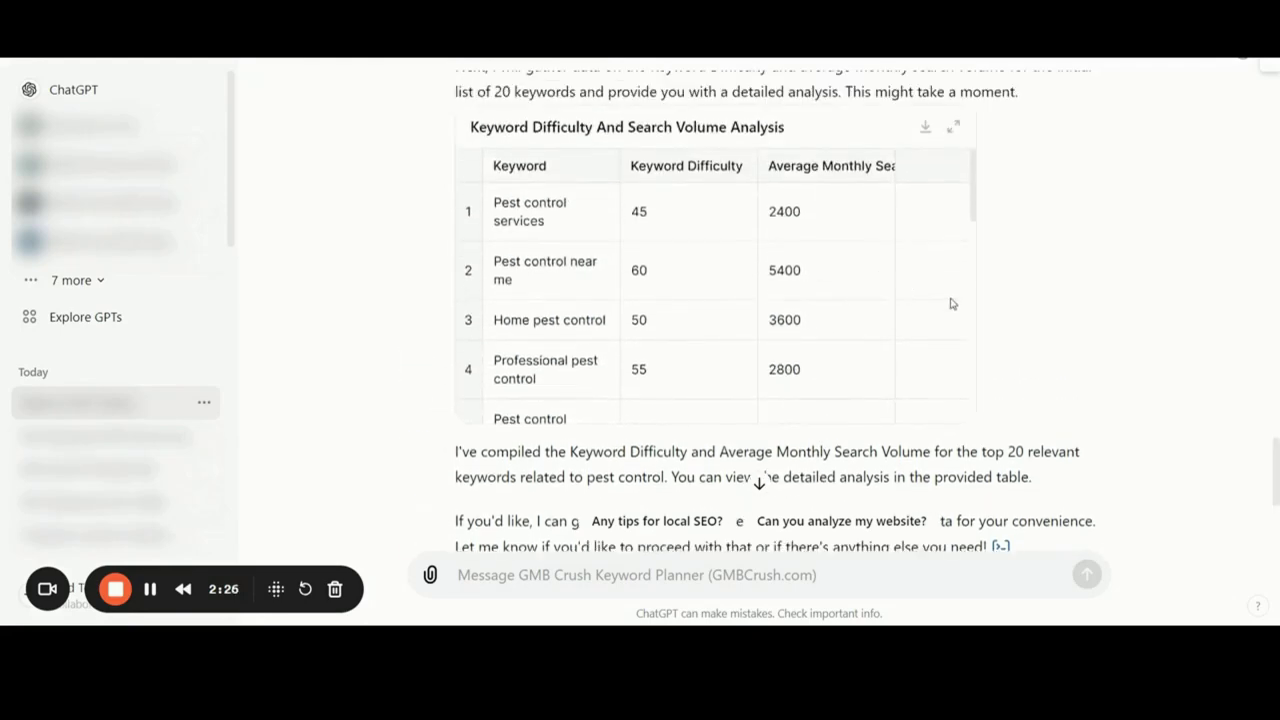
scroll(953, 305, up, 8)
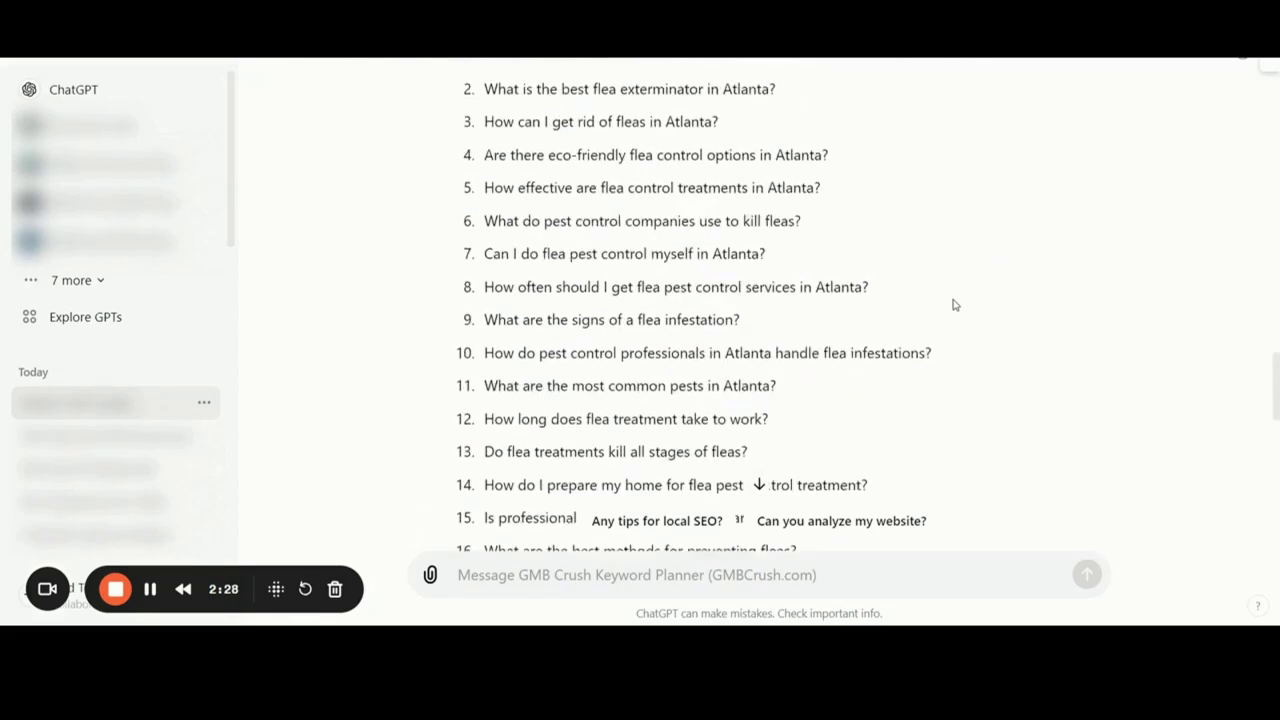
scroll(953, 305, up, 10)
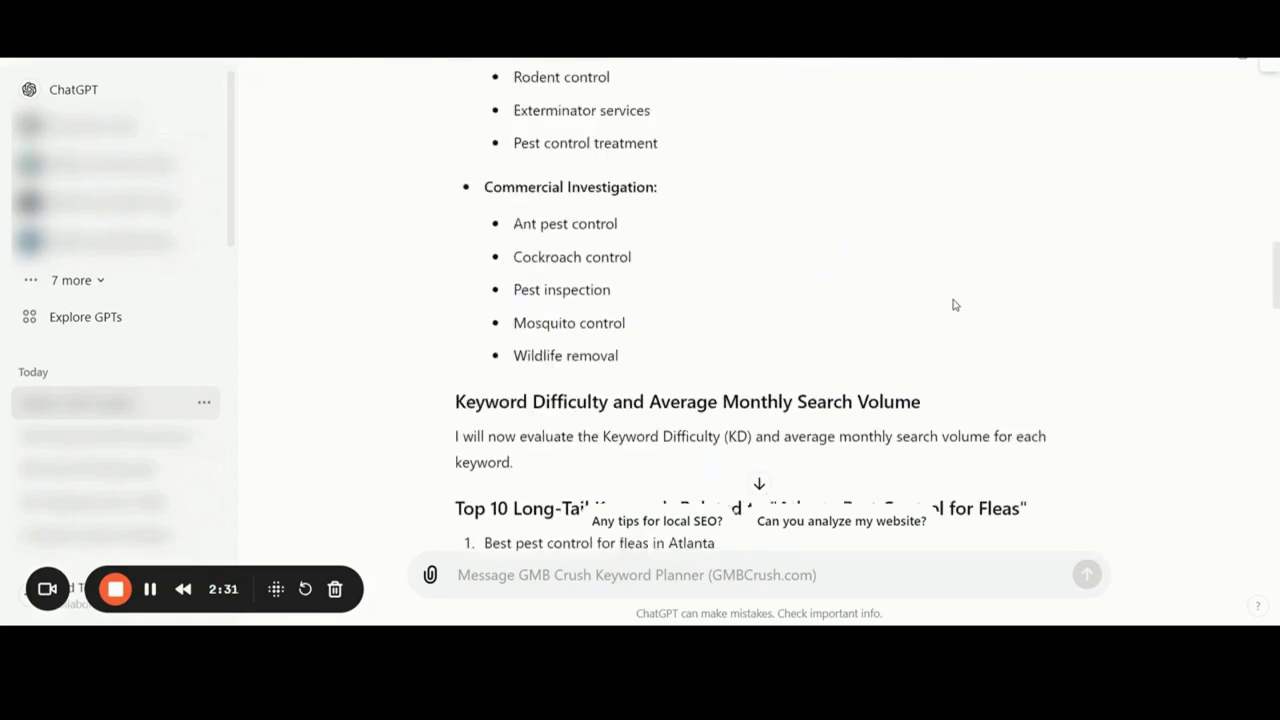
scroll(953, 305, up, 12)
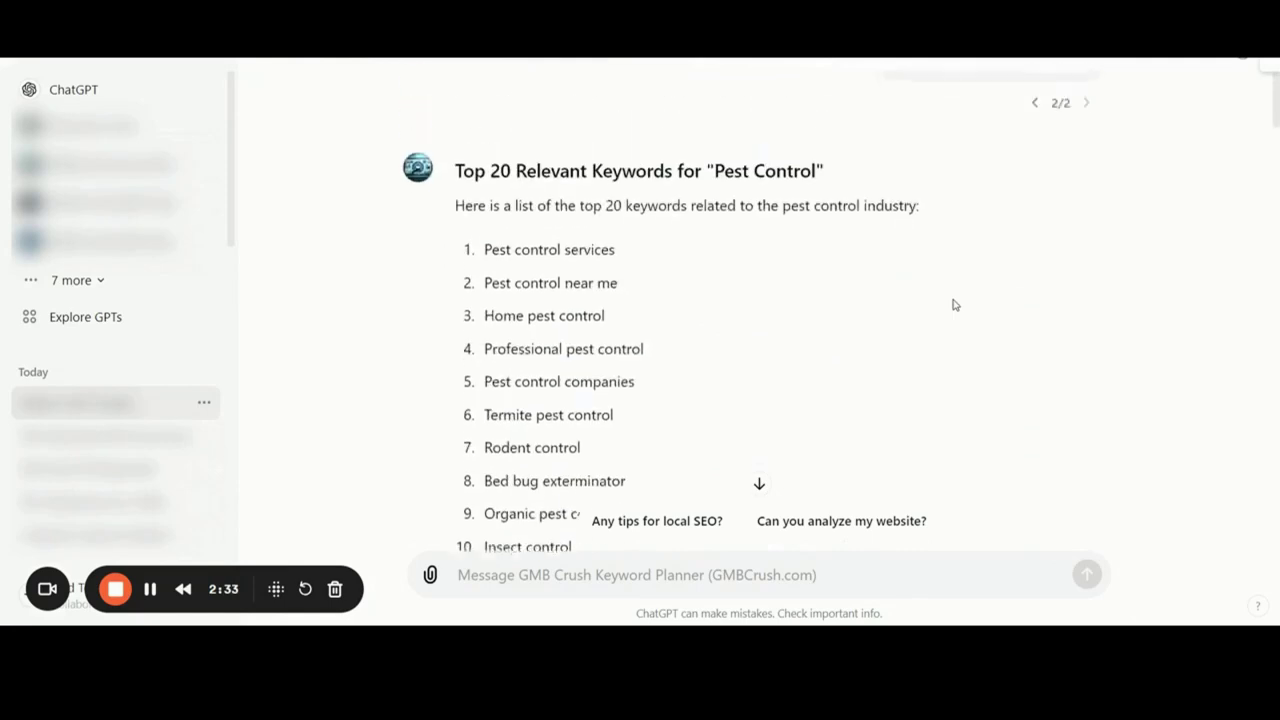
scroll(953, 305, up, 2)
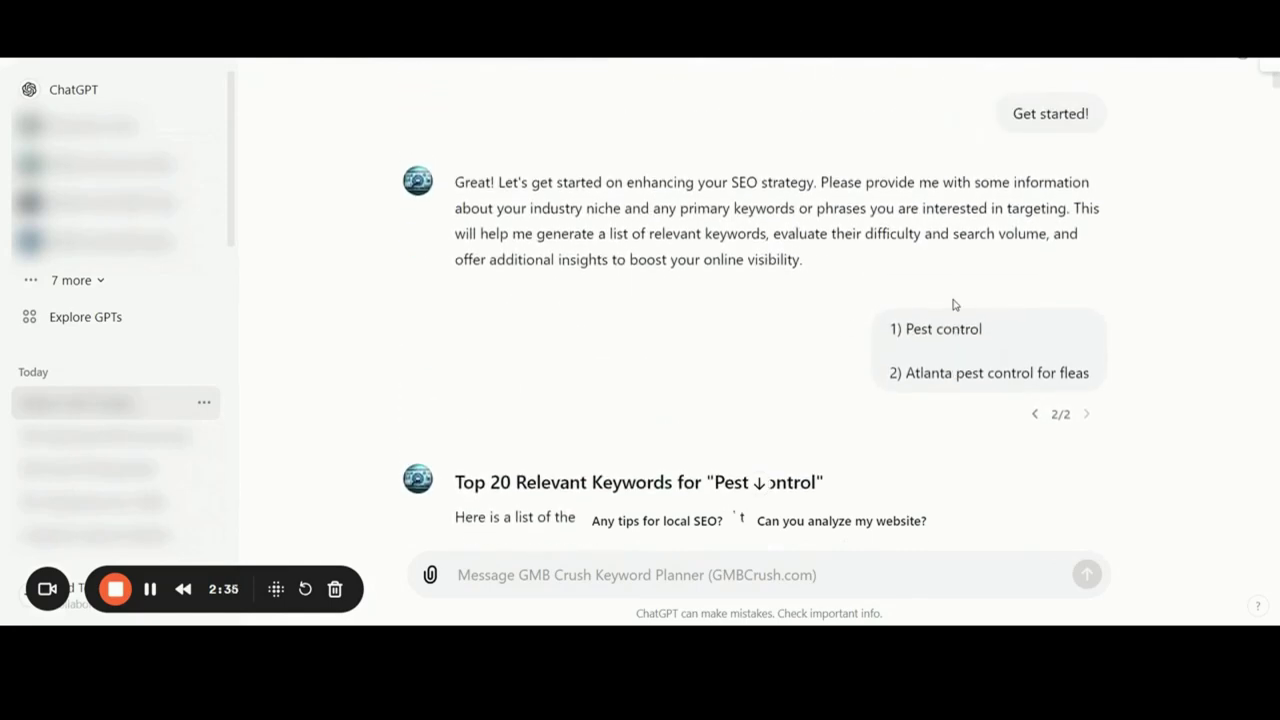